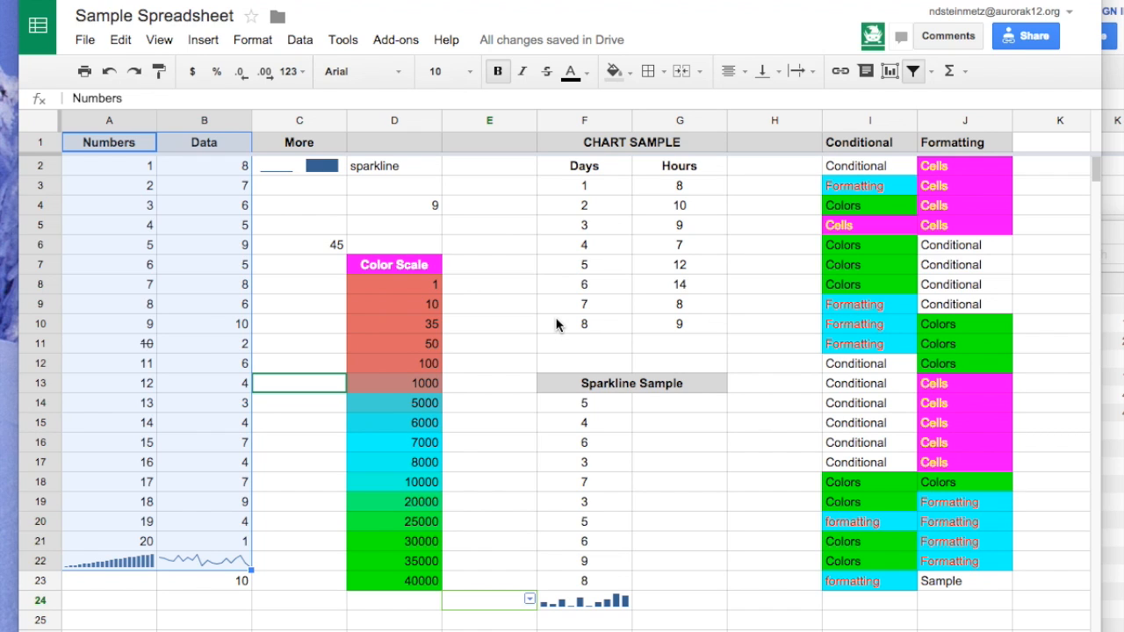
Switch to the Google Drive folder and create a new Google Sheets spreadsheet in it.
{"action": "left_click", "coordinate": [204, 1]}
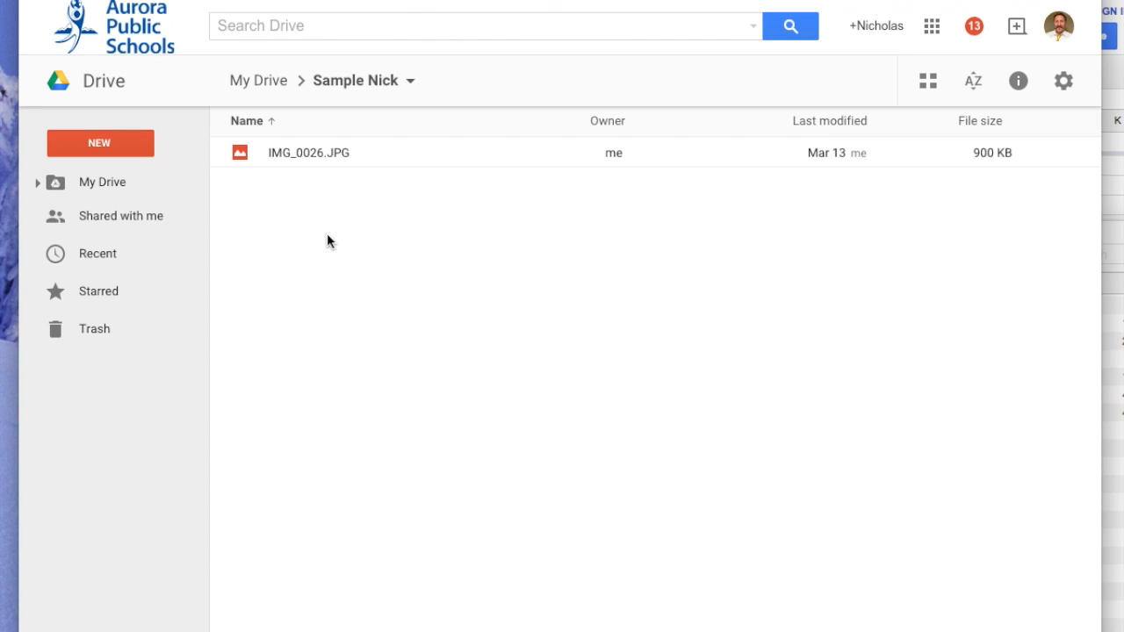
{"action": "left_click", "coordinate": [99, 147]}
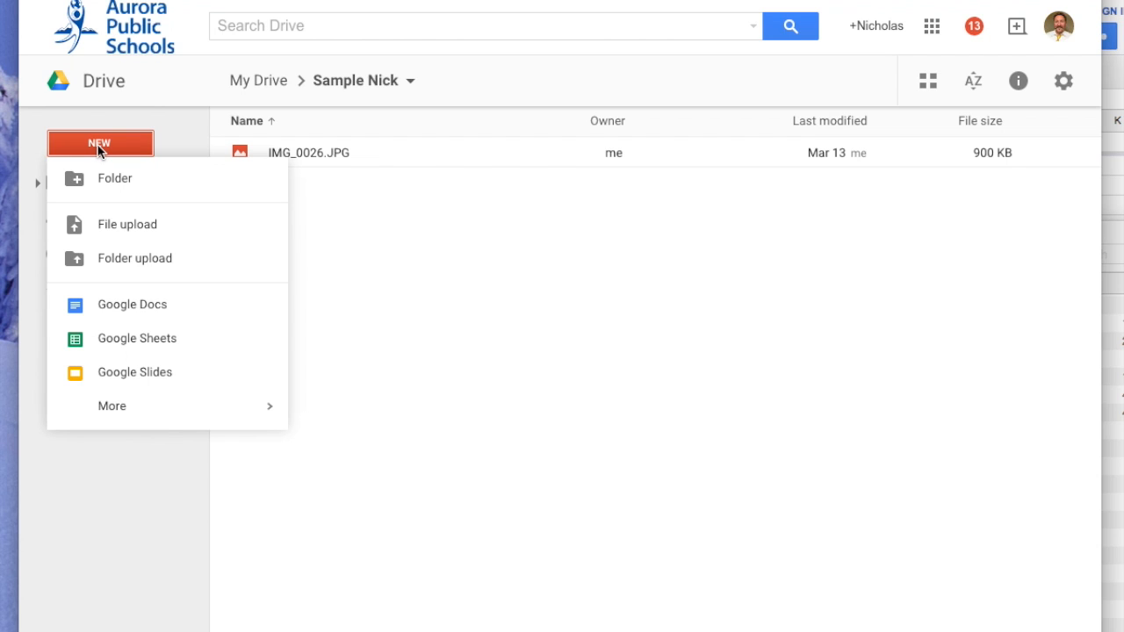
{"action": "left_click", "coordinate": [134, 343]}
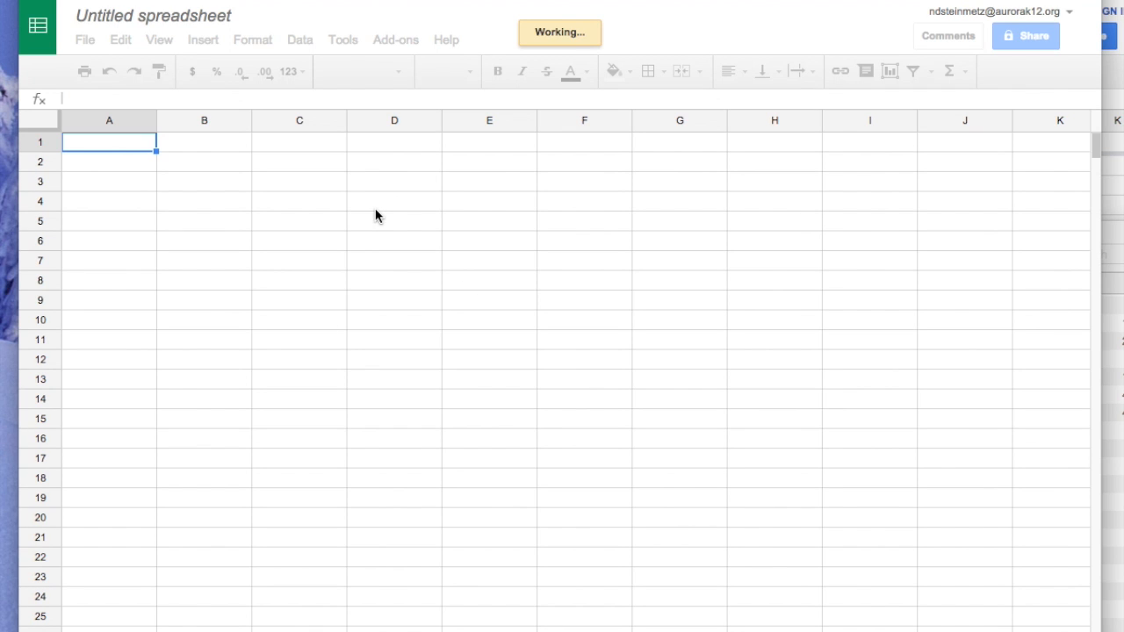
Rename the new spreadsheet as "Sample spreadsheet for example".
{"action": "left_click", "coordinate": [156, 19]}
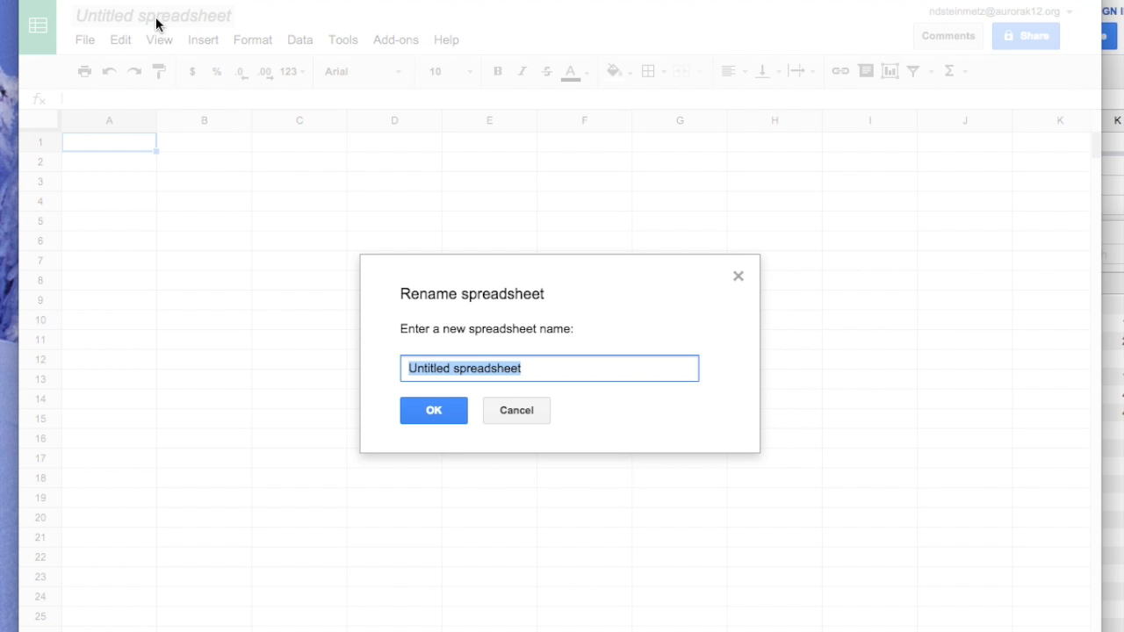
{"action": "type", "text": "Sampl"}
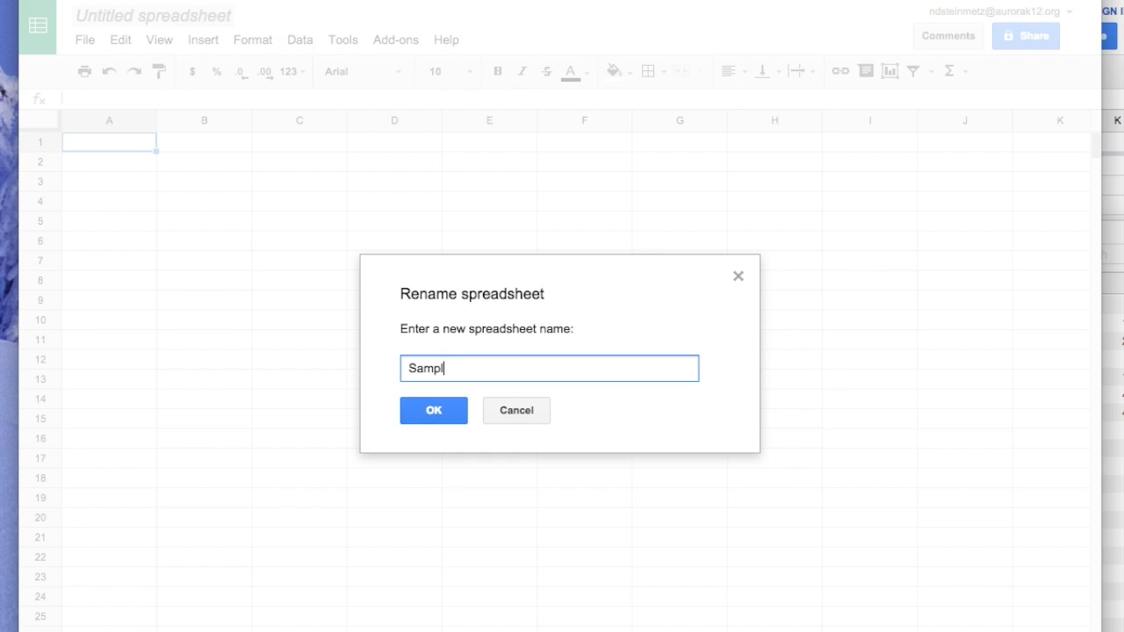
{"action": "type", "text": "e spreadsheet for example"}
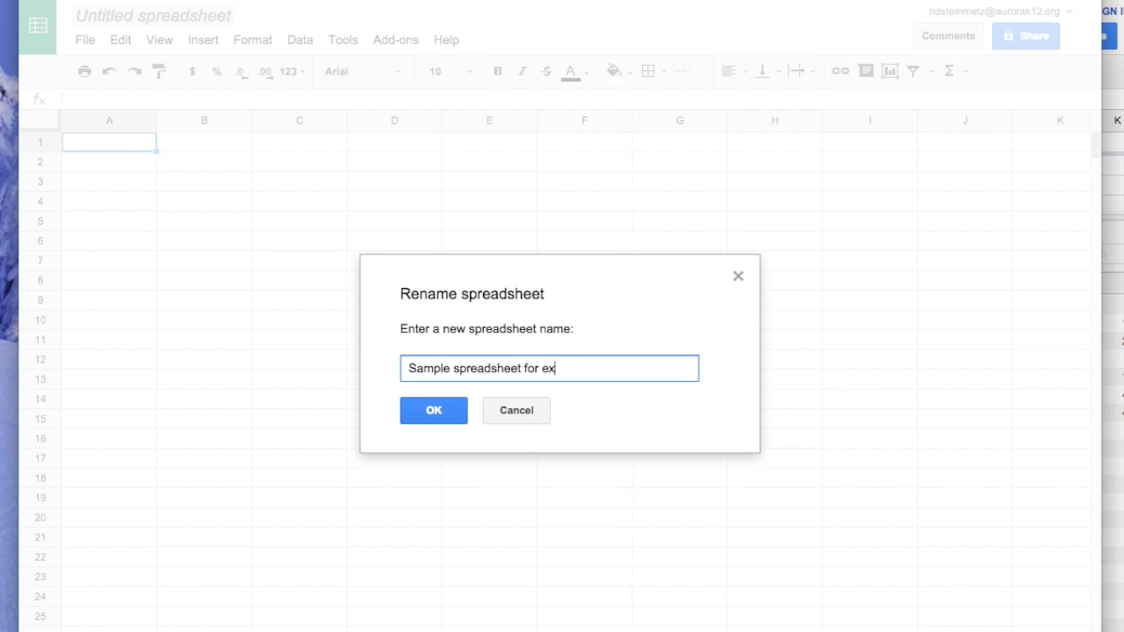
{"action": "left_click", "coordinate": [453, 415]}
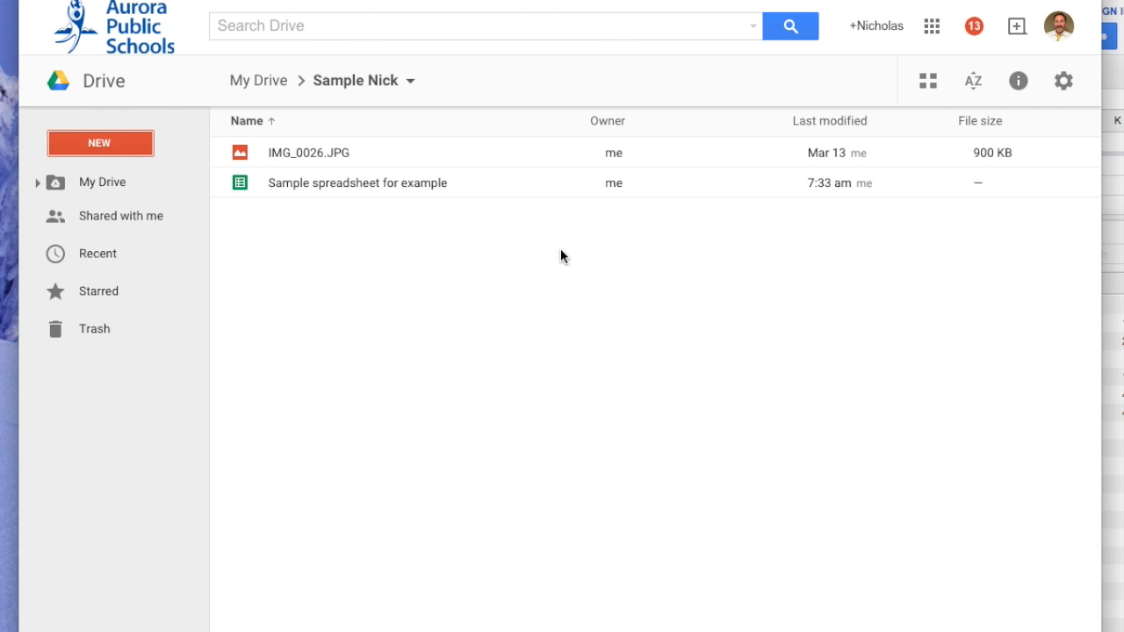
Upload Sample Grading Spreadsheet2.xlsx from the Finder Downloads folder into the open Google Drive folder.
{"action": "left_click", "coordinate": [1114, 238]}
{"action": "left_click", "coordinate": [774, 308]}
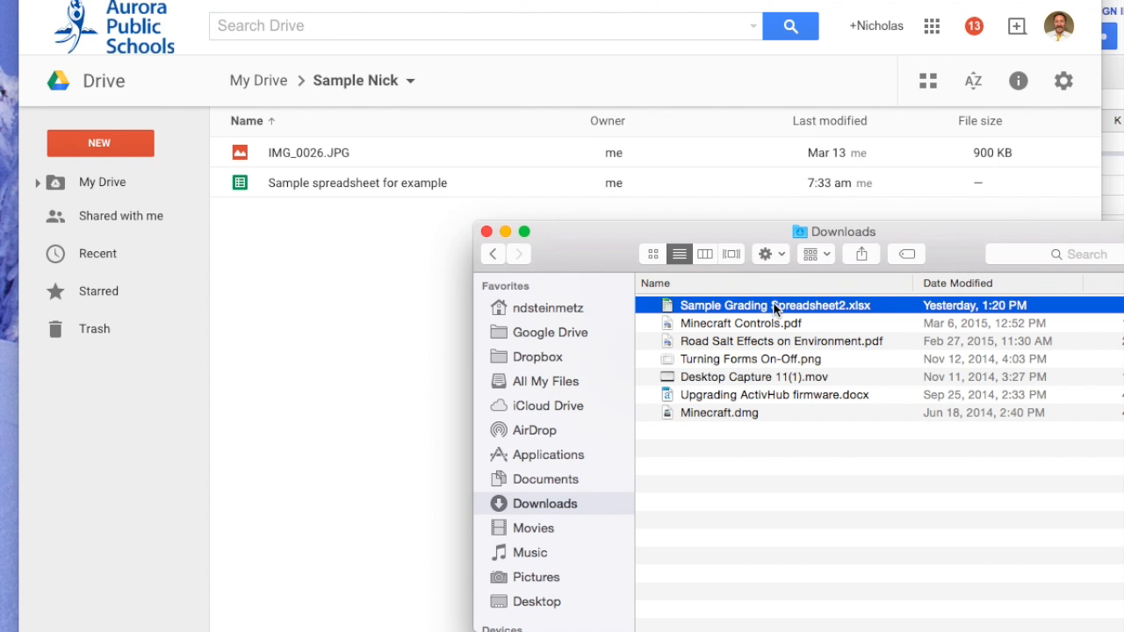
{"action": "left_click", "coordinate": [751, 310]}
{"action": "left_click_drag", "start_coordinate": [751, 309], "coordinate": [359, 328]}
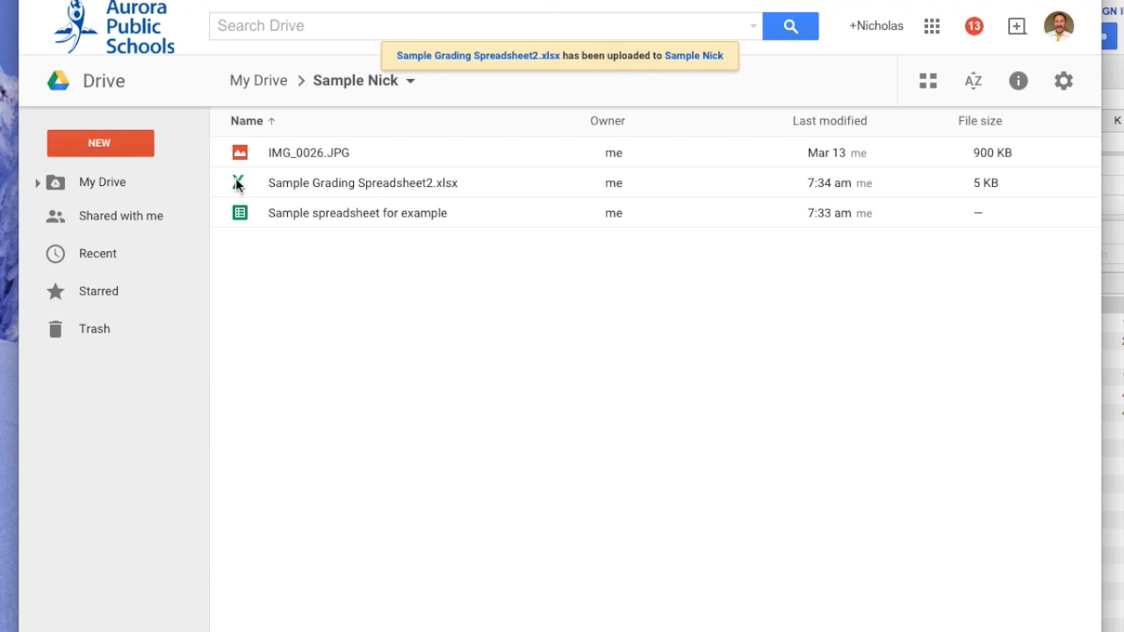
Preview the pages of the uploaded Sample Grading Spreadsheet2.xlsx in Drive.
{"action": "double_click", "coordinate": [309, 182]}
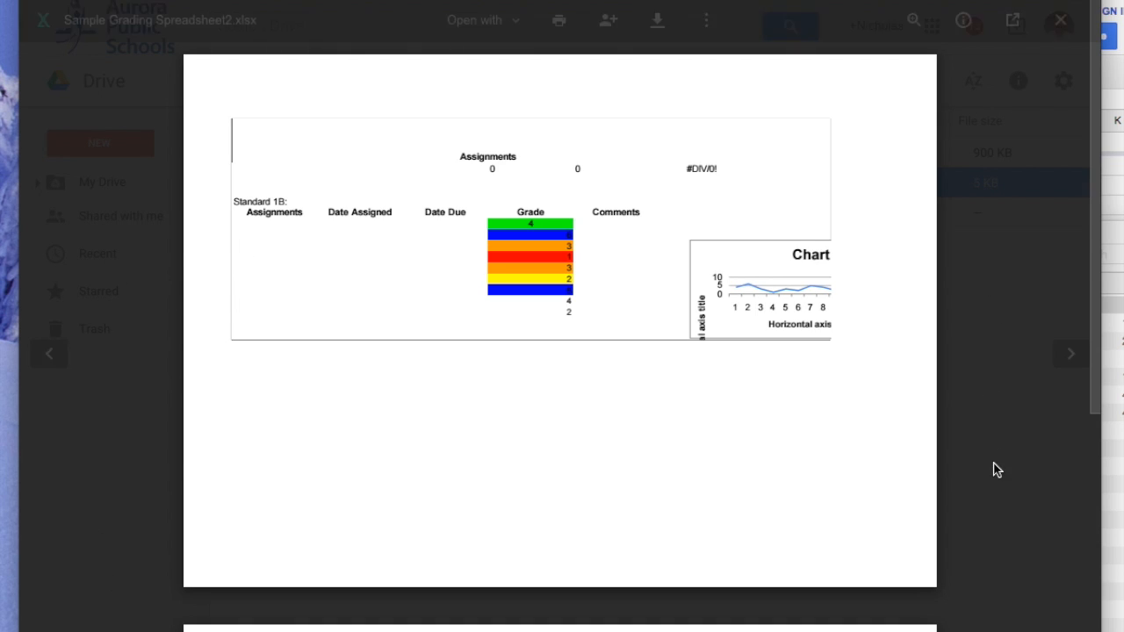
{"action": "scroll", "coordinate": [714, 443], "scroll_direction": "down", "scroll_amount": 6}
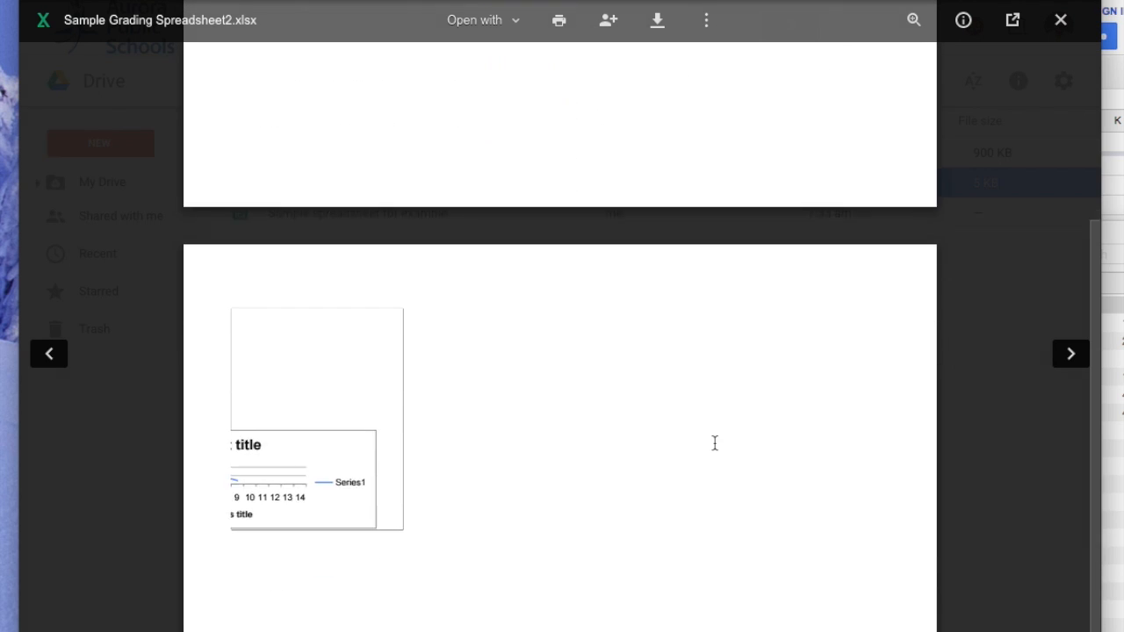
{"action": "scroll", "coordinate": [714, 442], "scroll_direction": "up", "scroll_amount": 3}
{"action": "scroll", "coordinate": [714, 442], "scroll_direction": "up", "scroll_amount": 3}
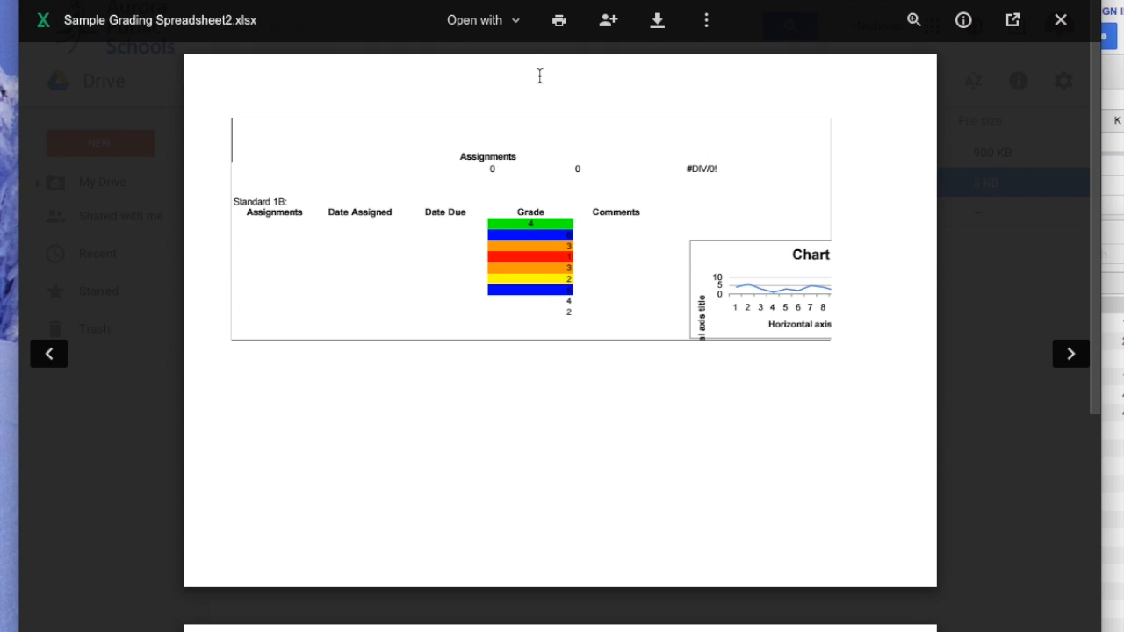
Open Sample Grading Spreadsheet2.xlsx with Google Sheets and compare it with its Drive preview.
{"action": "left_click", "coordinate": [502, 23]}
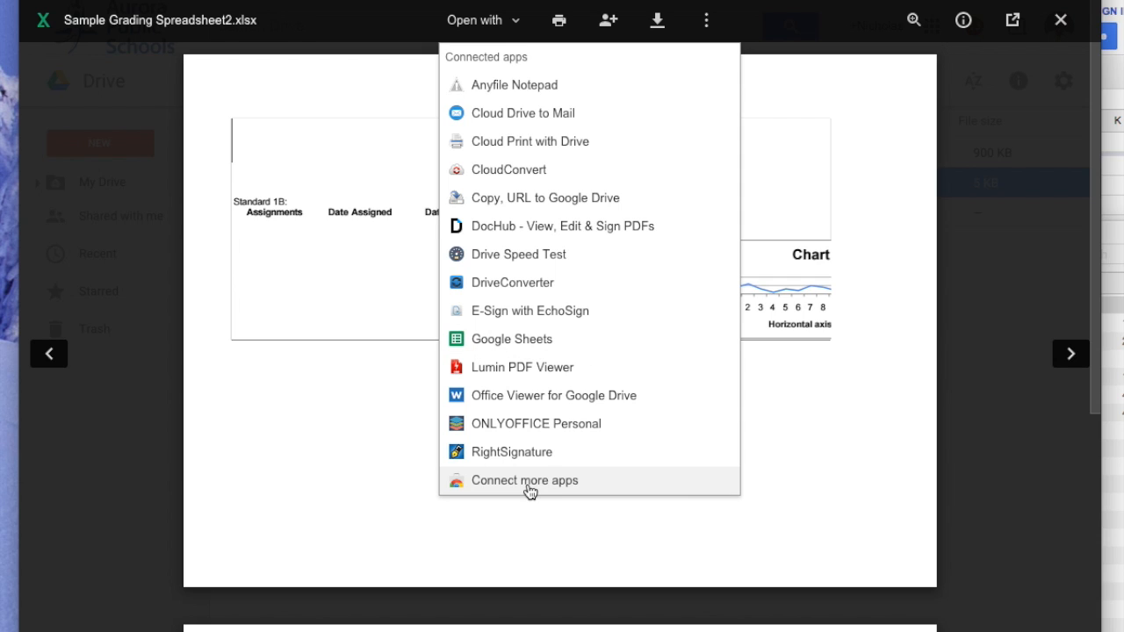
{"action": "left_click", "coordinate": [524, 350]}
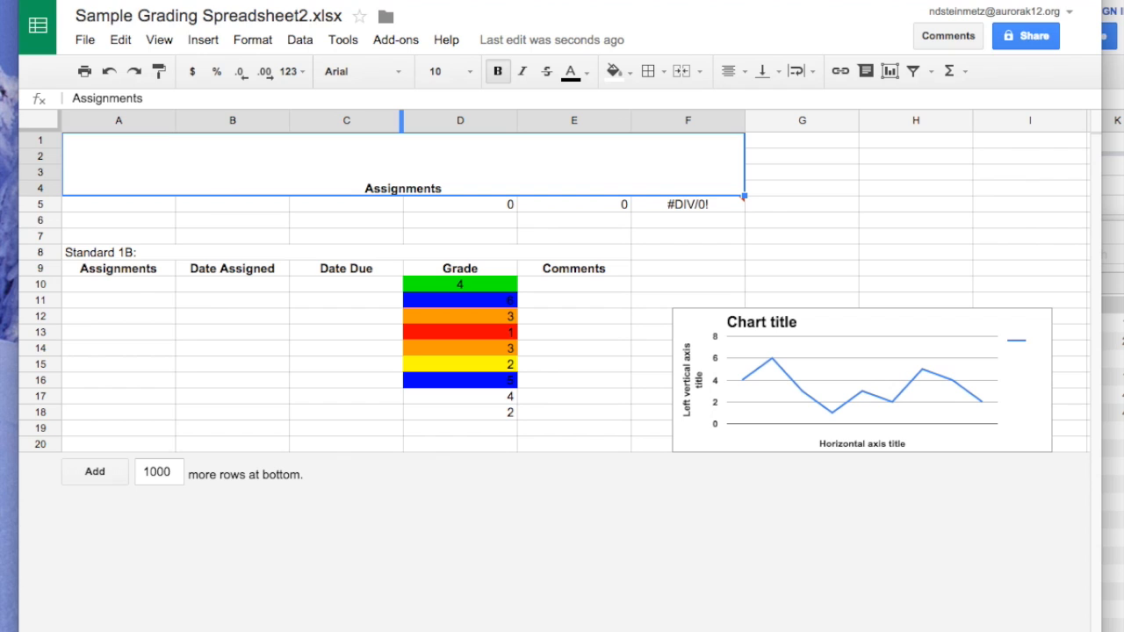
{"action": "key", "text": "ctrl+shift+Tab"}
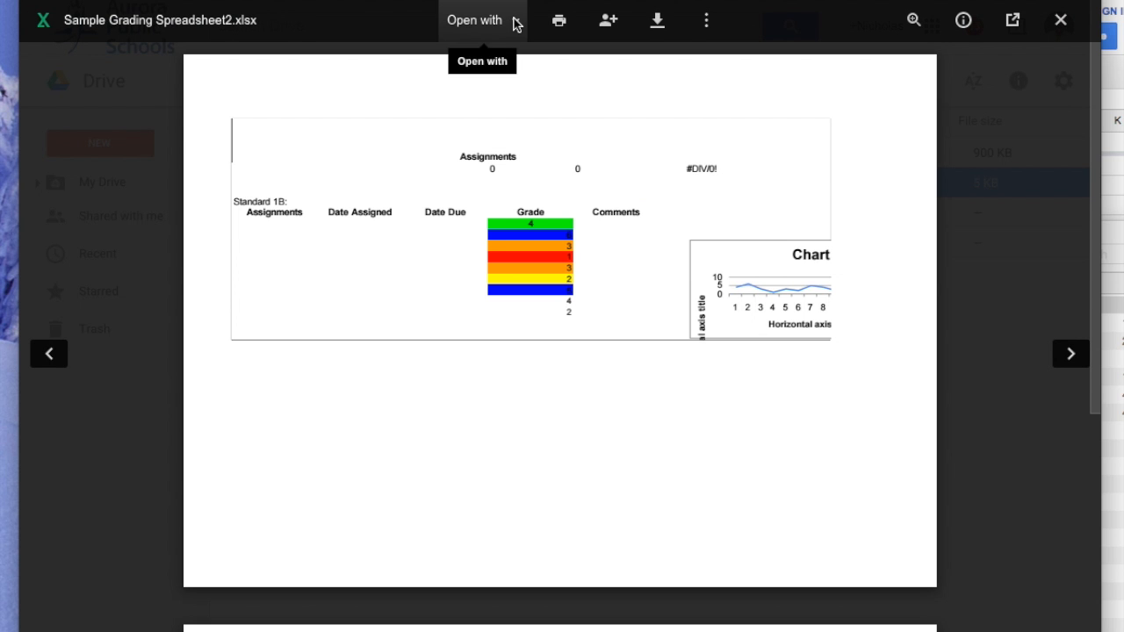
{"action": "key", "text": "ctrl+Tab"}
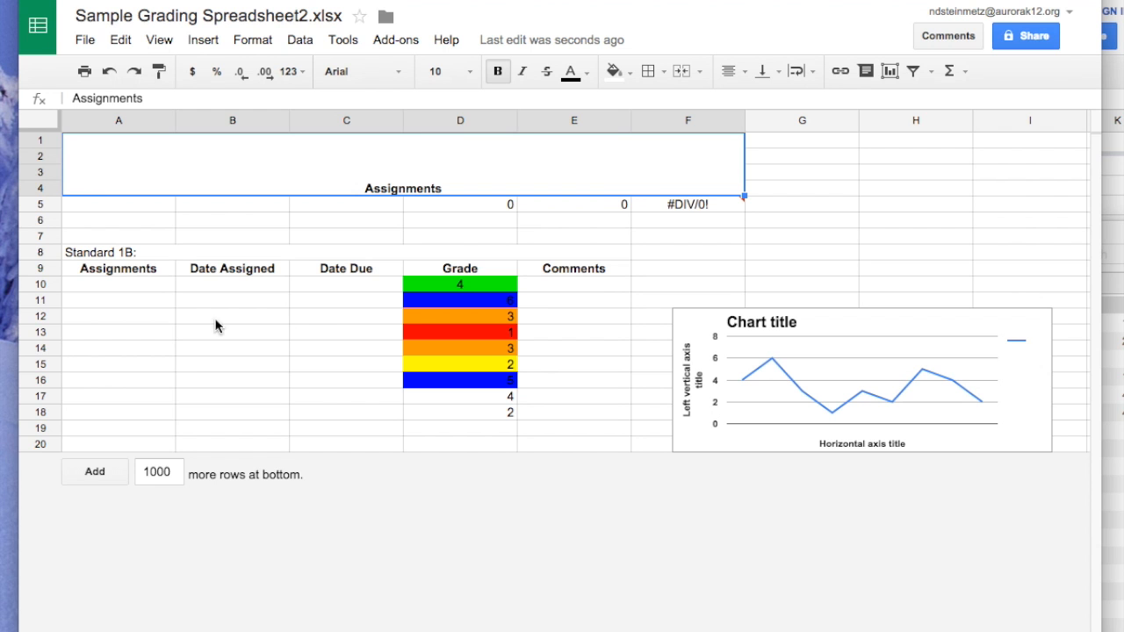
Enter the text "Make changes" in cell B14 of the converted grading spreadsheet.
{"action": "left_click", "coordinate": [202, 323]}
{"action": "left_click", "coordinate": [227, 352]}
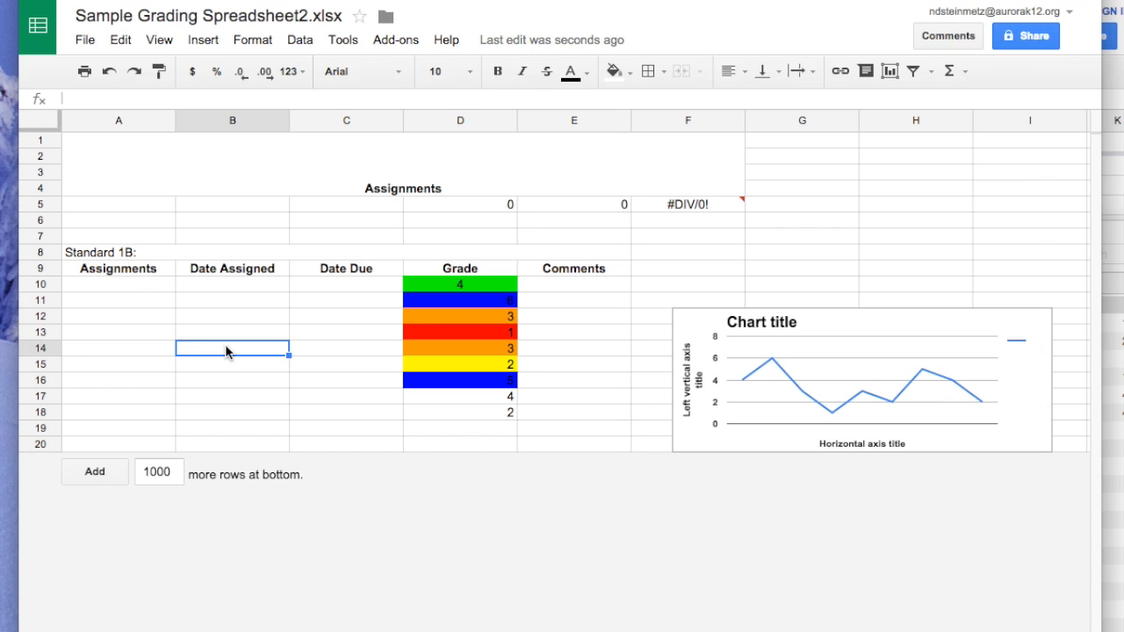
{"action": "type", "text": "Make changes"}
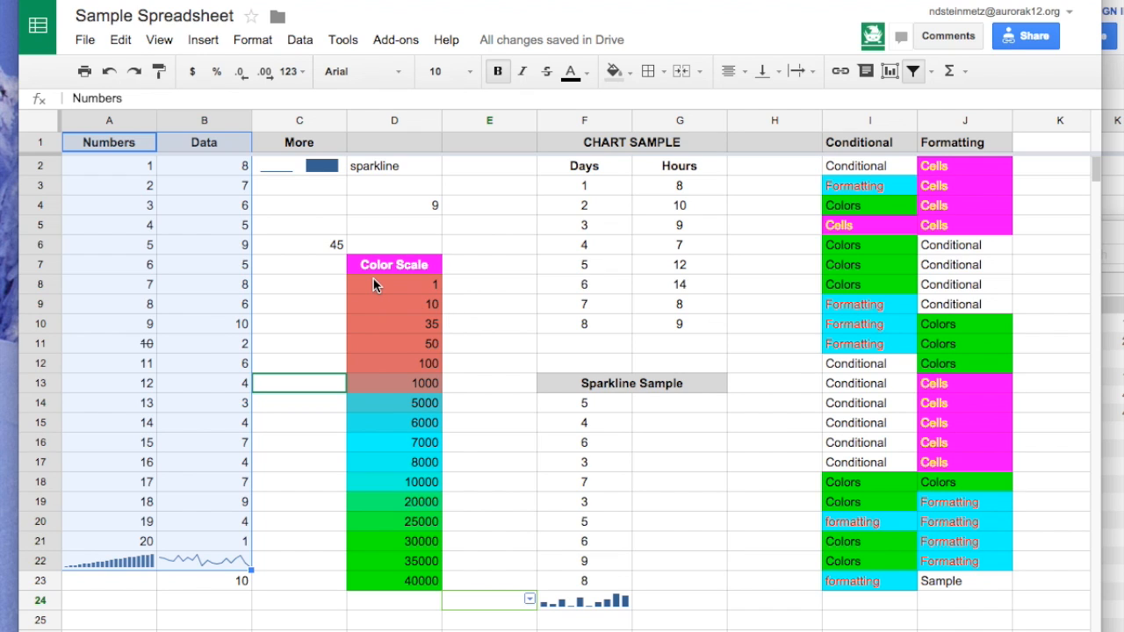
Show the conditional format rules for columns I and J of Sample Spreadsheet, with both columns in view.
{"action": "left_click", "coordinate": [307, 215]}
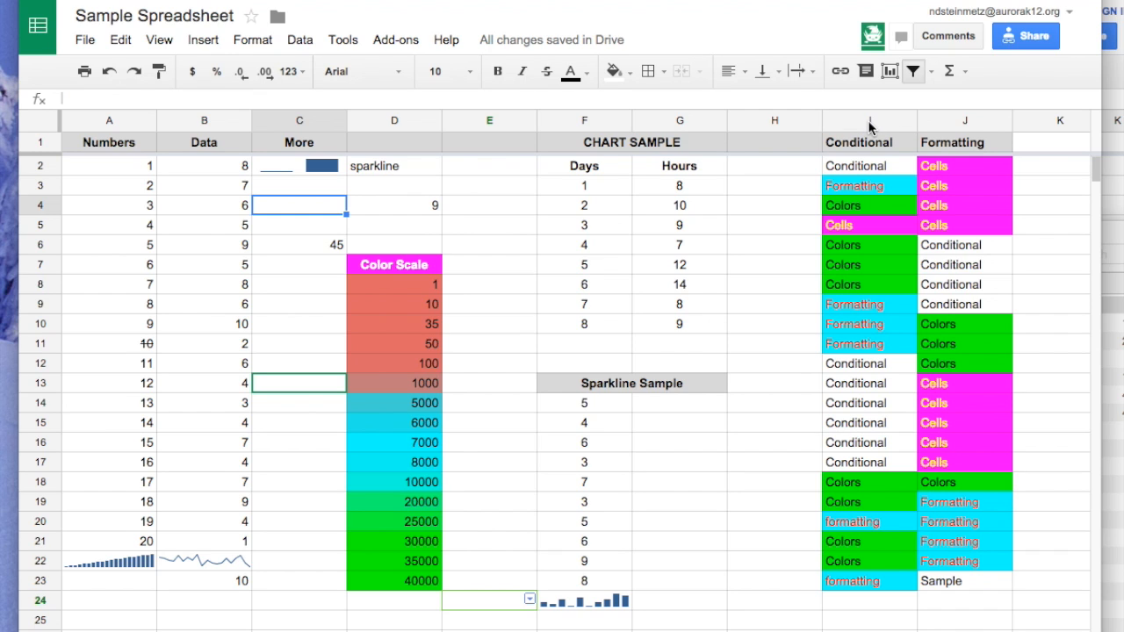
{"action": "left_click", "coordinate": [850, 127]}
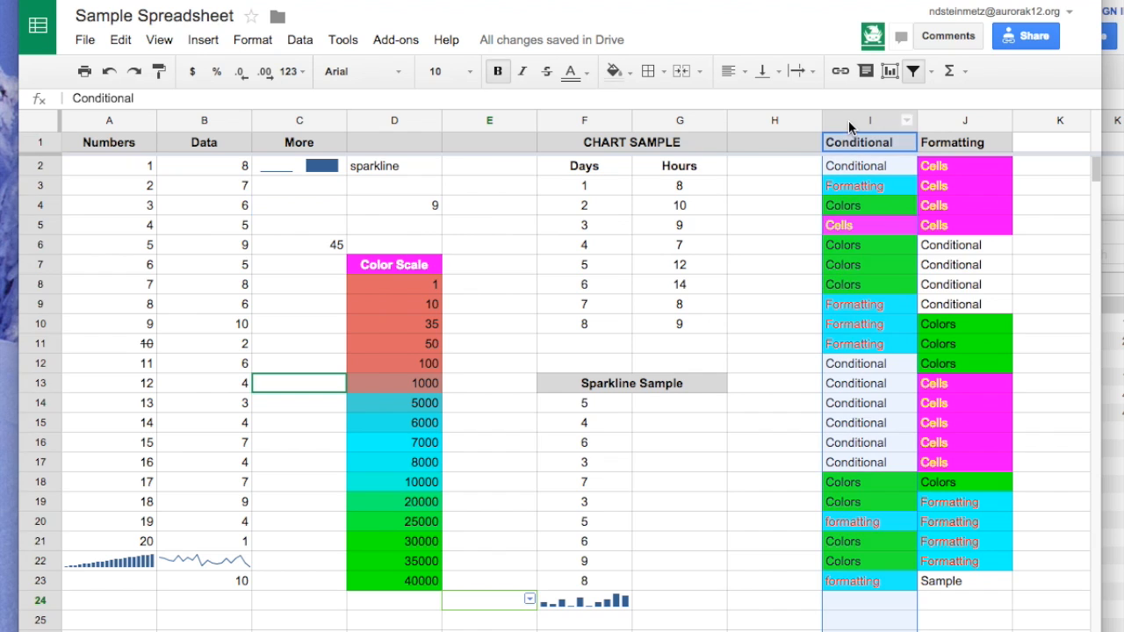
{"action": "left_click_drag", "start_coordinate": [849, 127], "coordinate": [955, 125]}
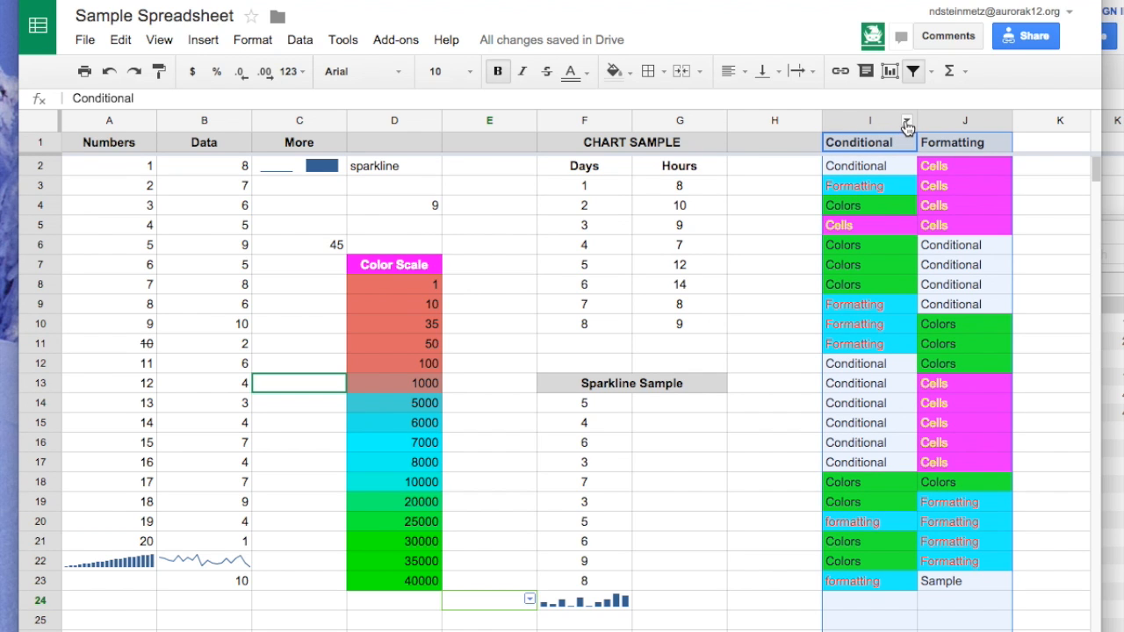
{"action": "left_click", "coordinate": [907, 123]}
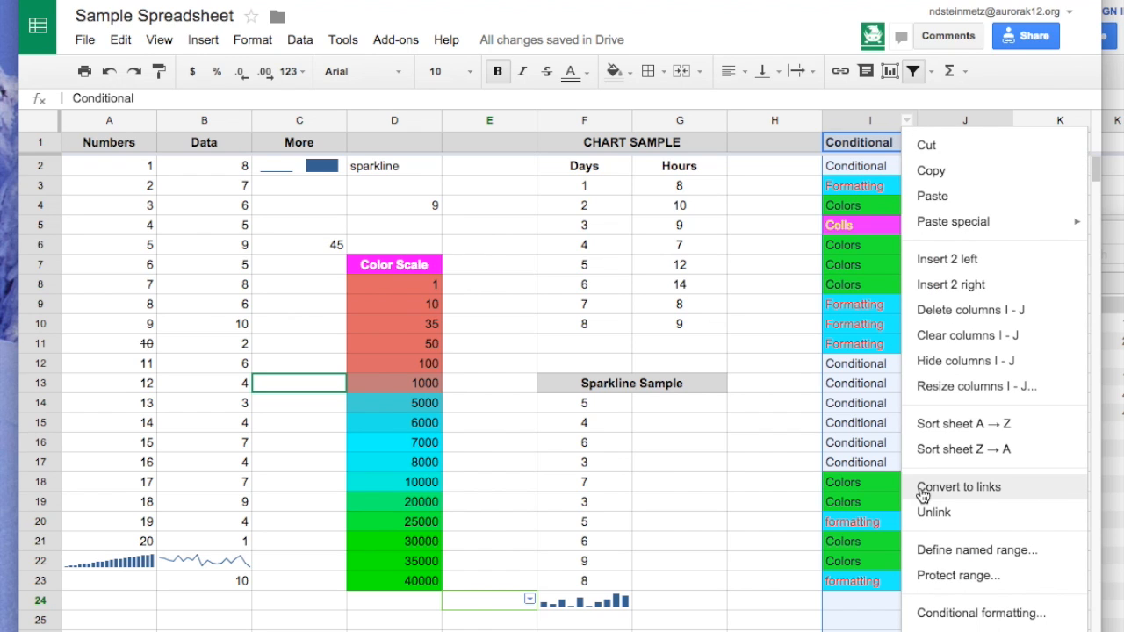
{"action": "left_click", "coordinate": [938, 615]}
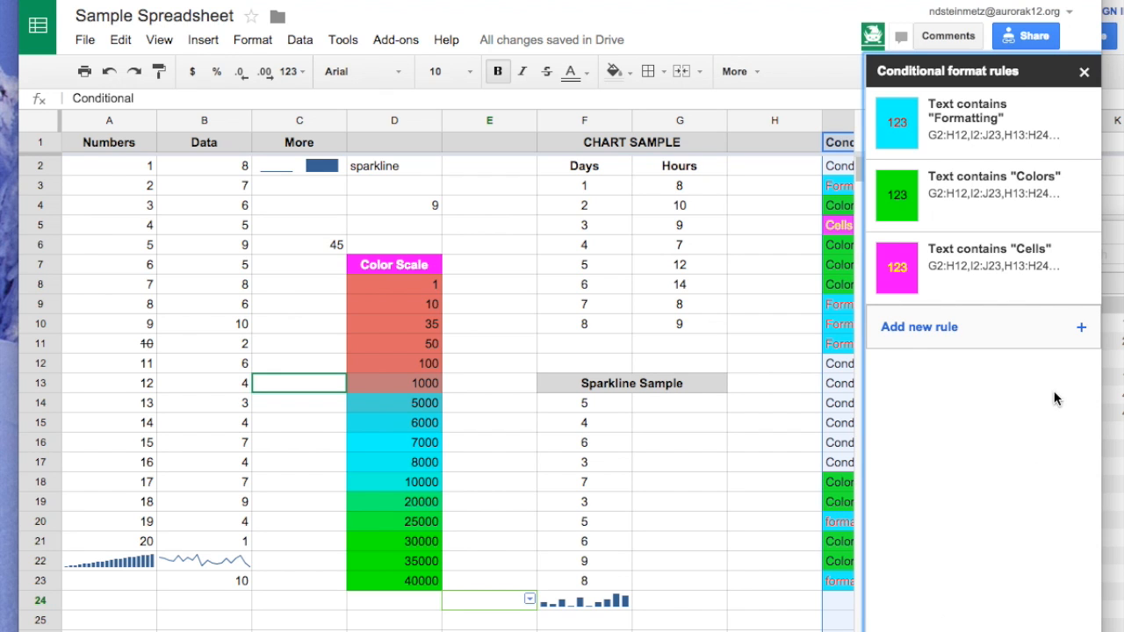
{"action": "scroll", "coordinate": [728, 442], "scroll_direction": "right", "scroll_amount": 10}
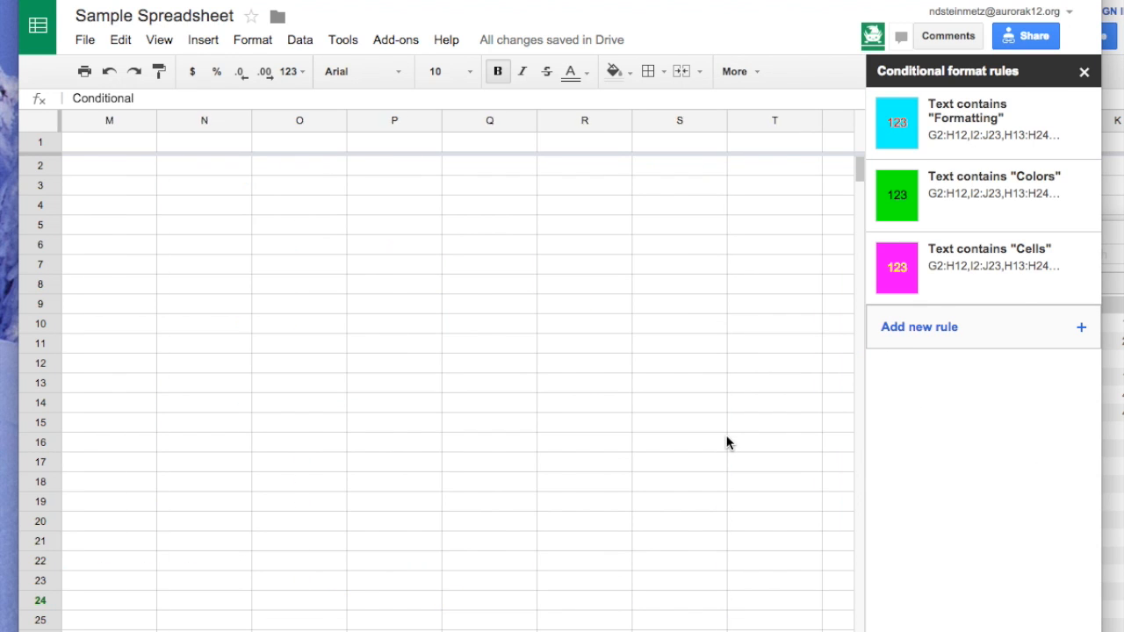
{"action": "scroll", "coordinate": [728, 442], "scroll_direction": "left", "scroll_amount": 10}
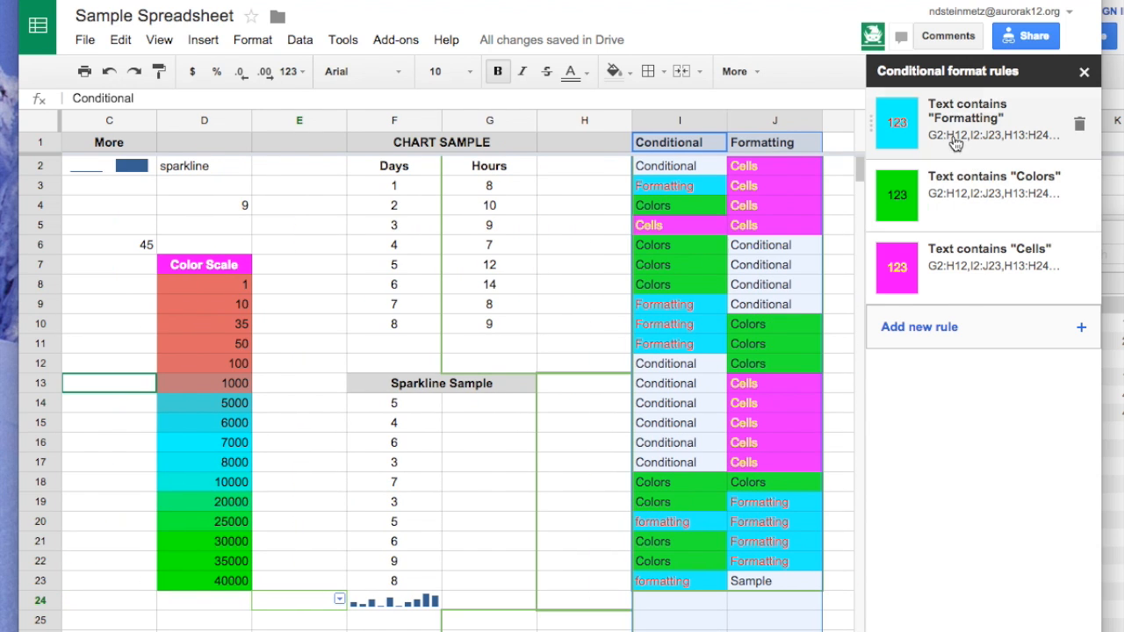
Add a single-color conditional format rule for range I:J that applies when the text contains "conditional".
{"action": "left_click", "coordinate": [920, 328]}
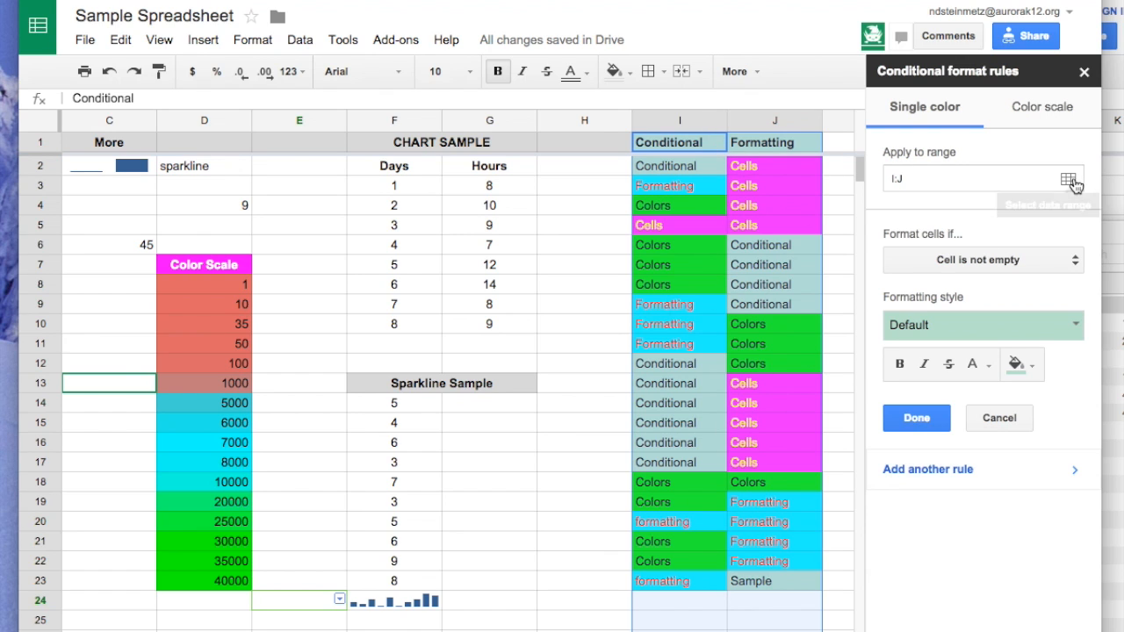
{"action": "left_click", "coordinate": [994, 258]}
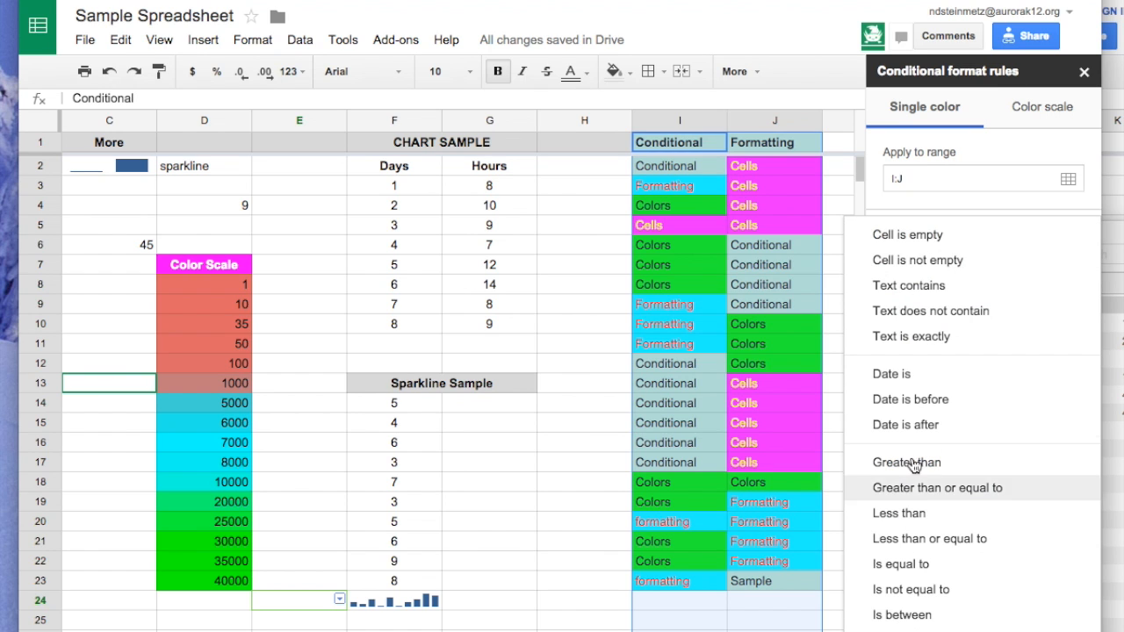
{"action": "left_click", "coordinate": [910, 290]}
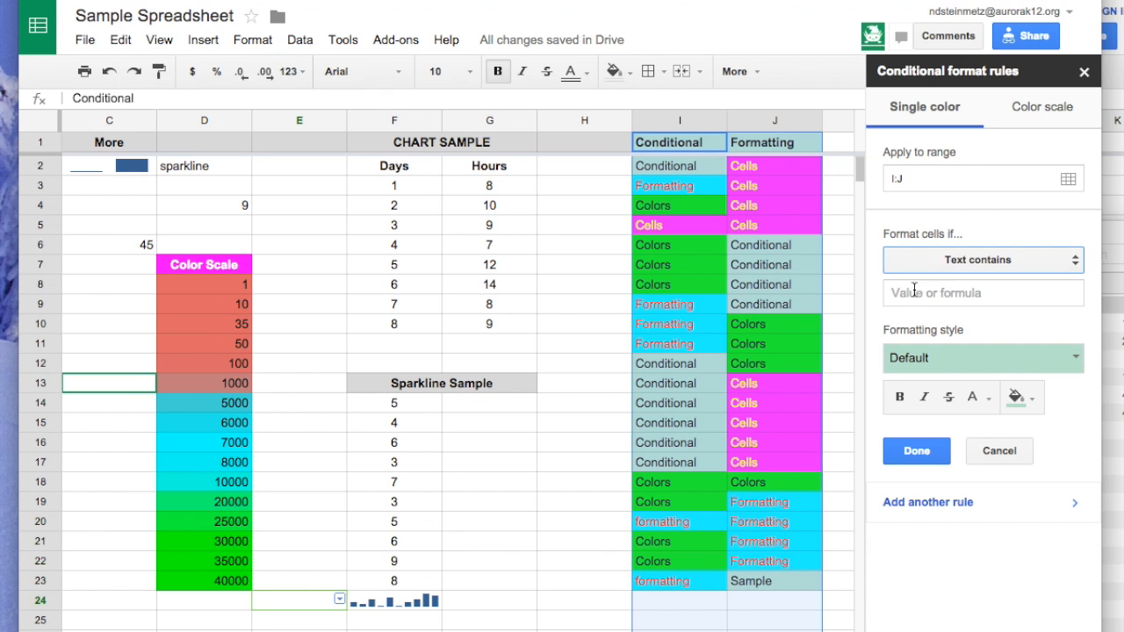
{"action": "left_click", "coordinate": [929, 296]}
{"action": "type", "text": "conditional"}
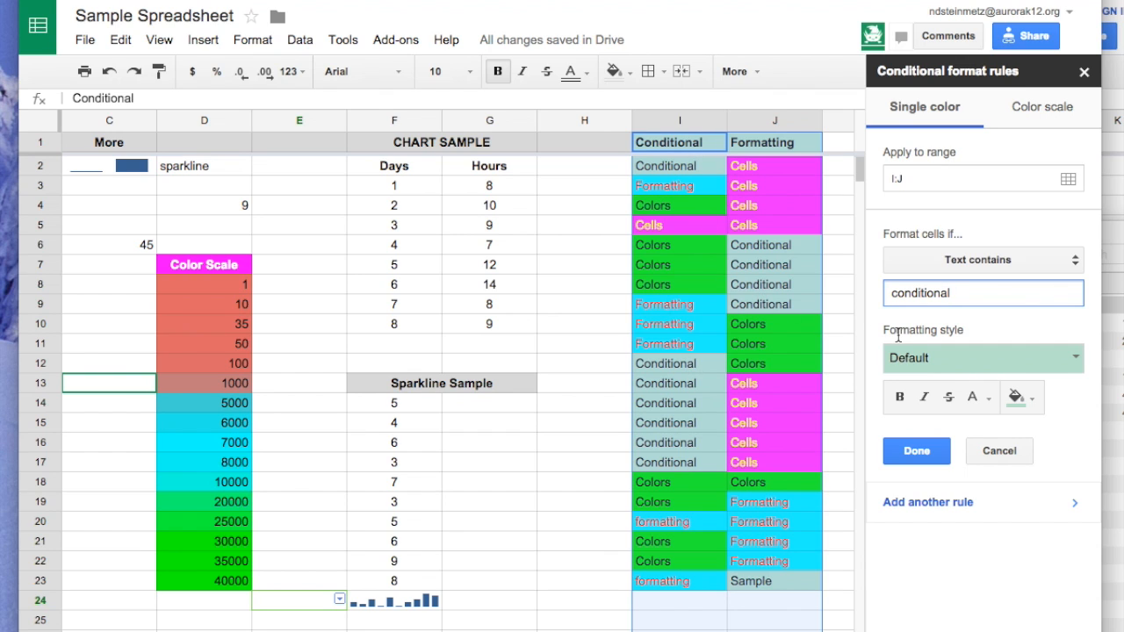
Give the "conditional" rule italic text and a yellow fill, then save it and close the rules.
{"action": "left_click", "coordinate": [924, 397]}
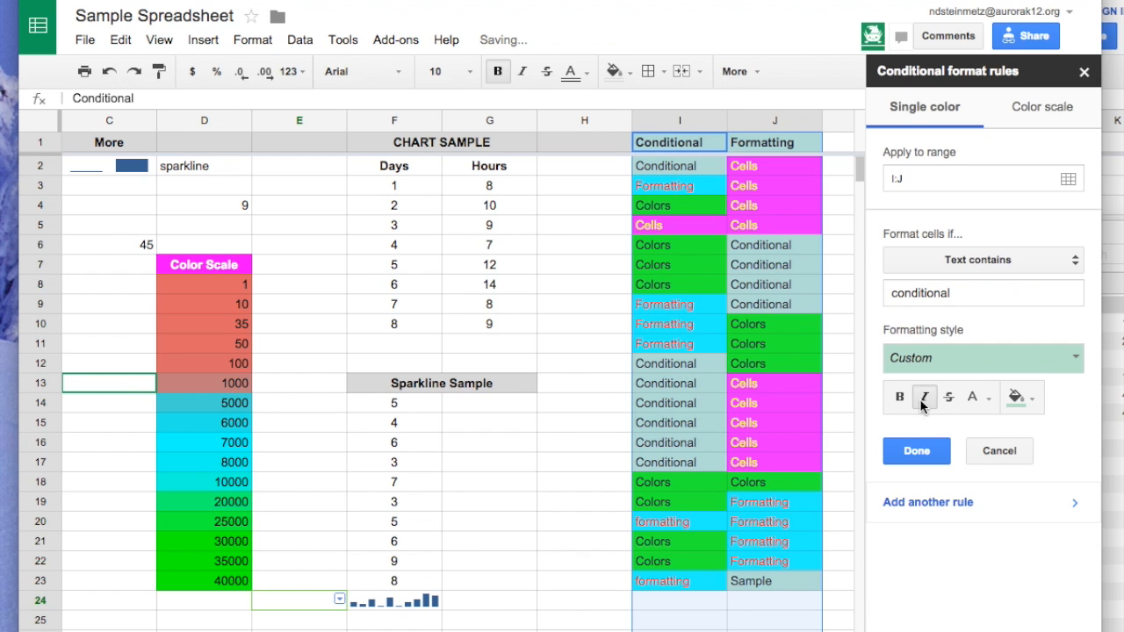
{"action": "left_click", "coordinate": [1016, 398]}
{"action": "left_click", "coordinate": [916, 480]}
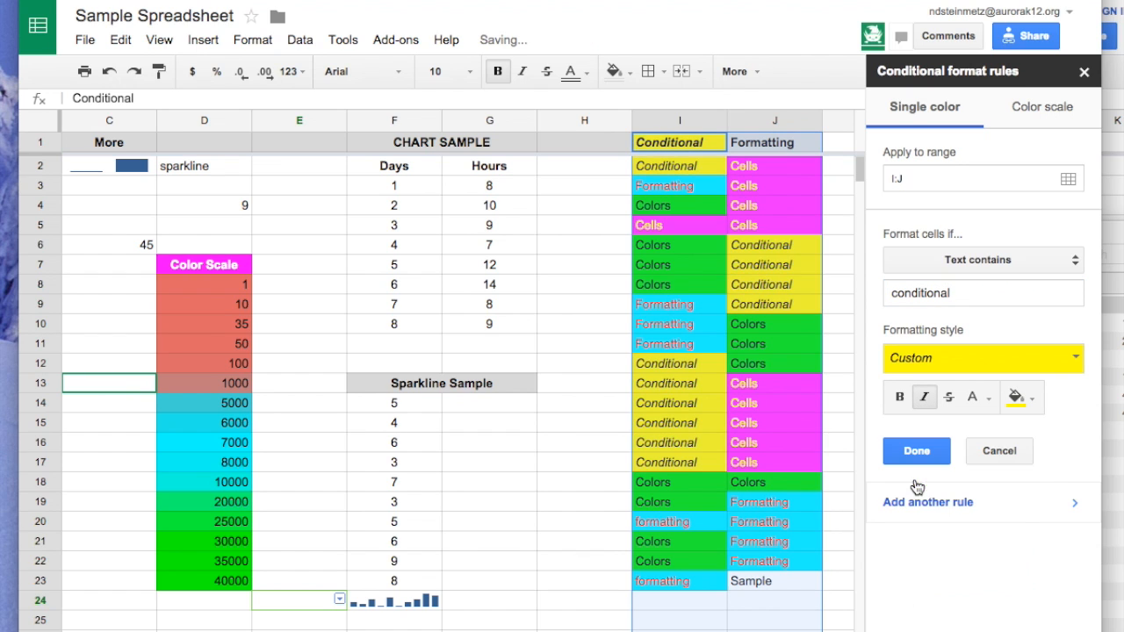
{"action": "left_click", "coordinate": [916, 456]}
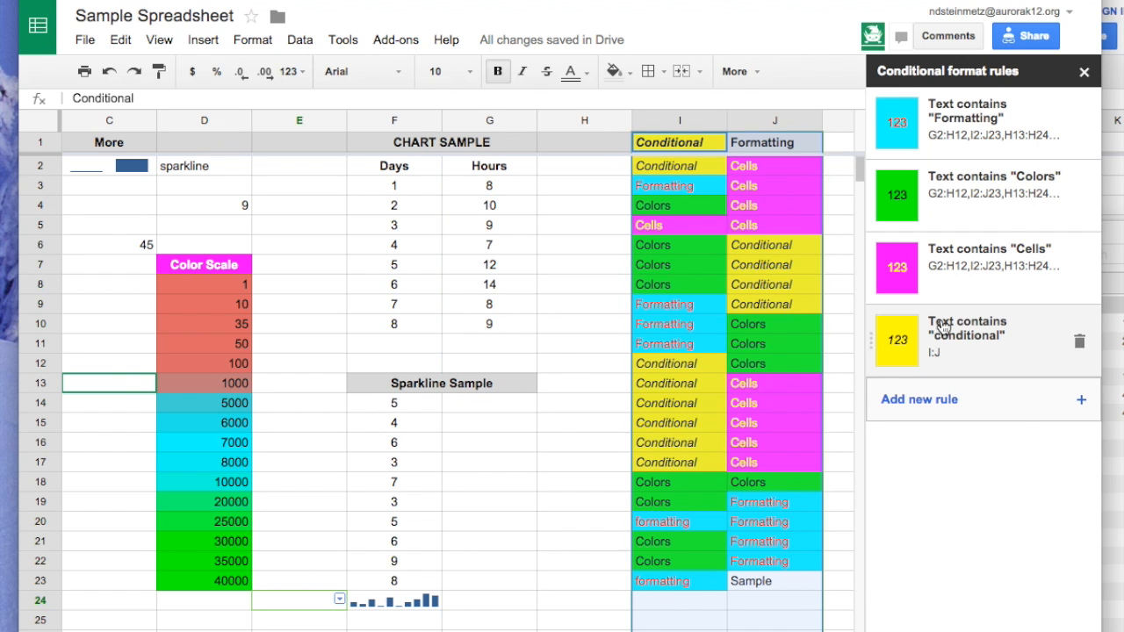
{"action": "left_click", "coordinate": [1084, 72]}
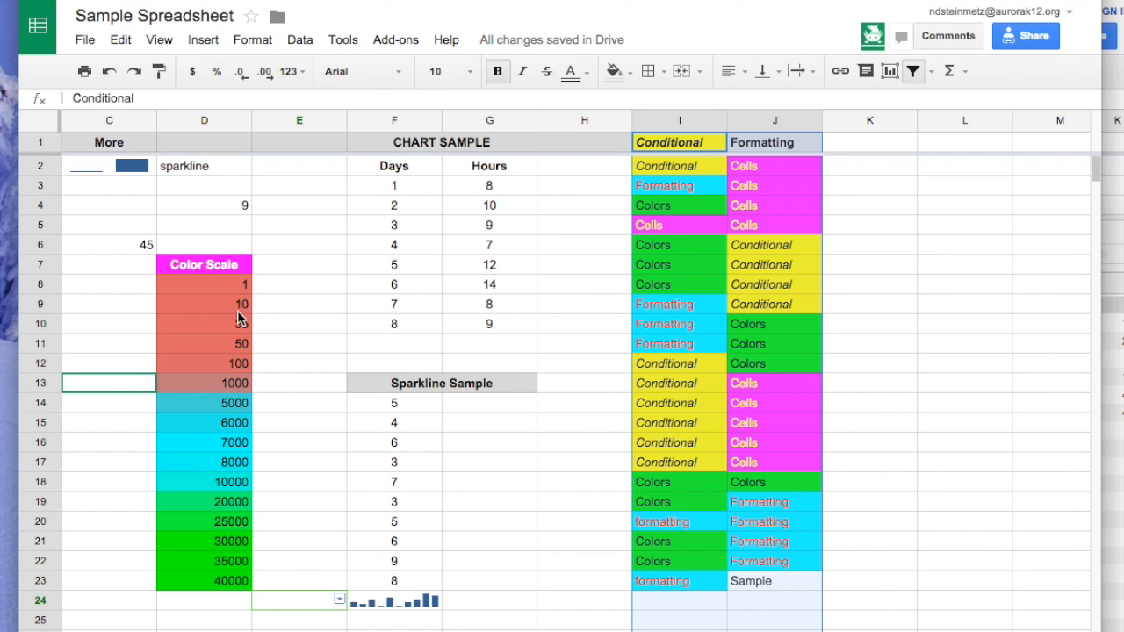
Open the color scale rule from the conditional formatting of column D to examine its minpoint, midpoint and maxpoint settings.
{"action": "scroll", "coordinate": [219, 294], "scroll_direction": "left", "scroll_amount": 3}
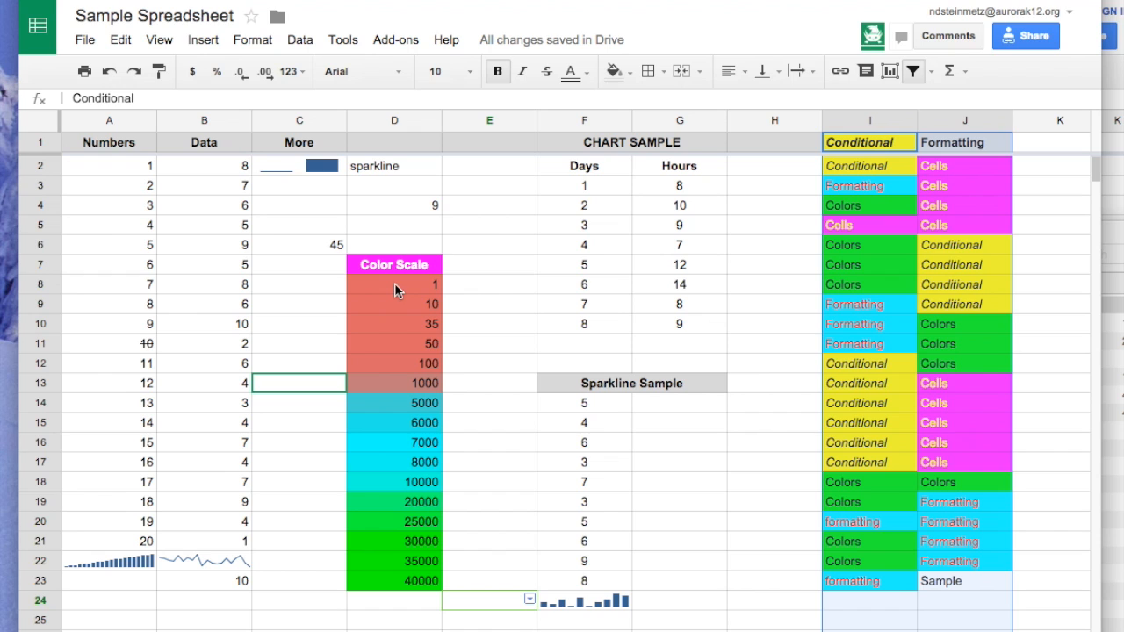
{"action": "left_click_drag", "start_coordinate": [389, 264], "coordinate": [422, 580]}
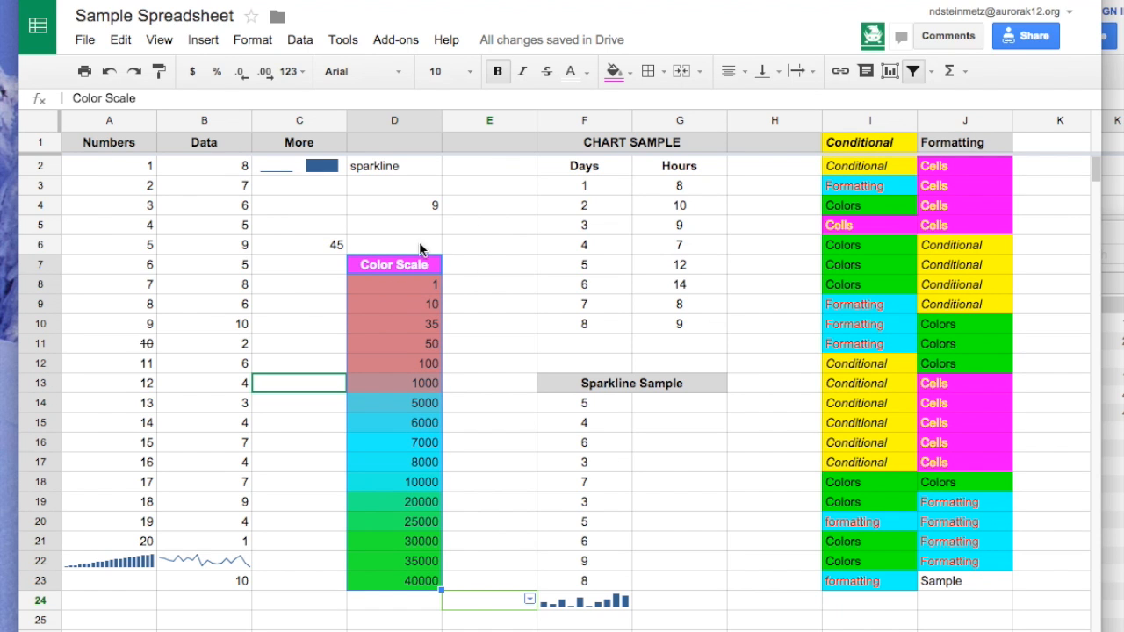
{"action": "left_click", "coordinate": [431, 121]}
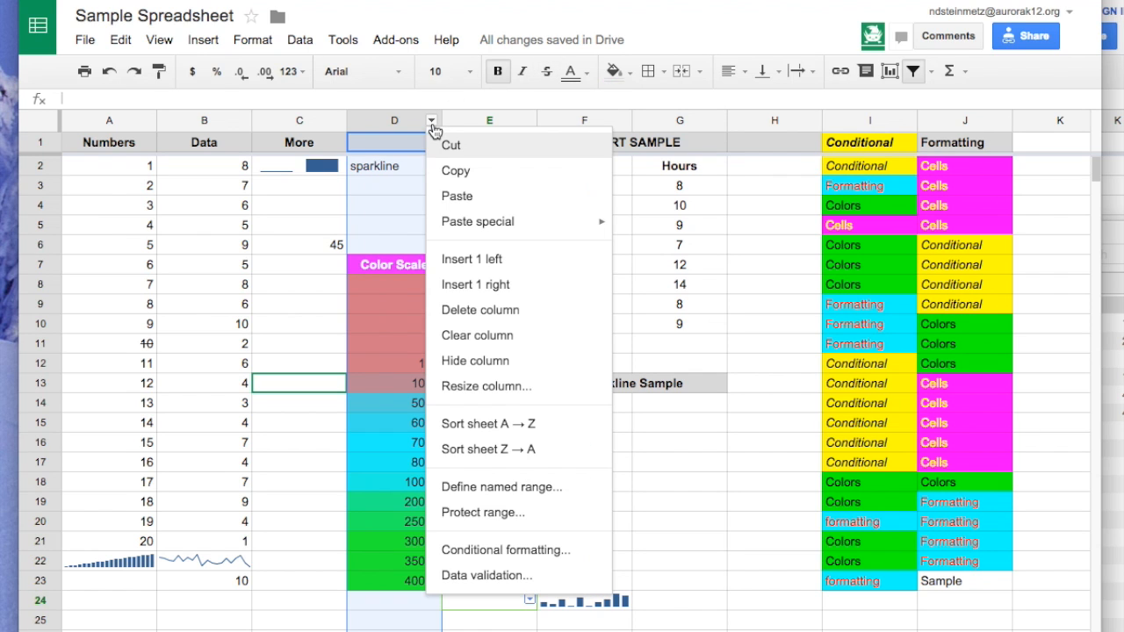
{"action": "left_click", "coordinate": [479, 551]}
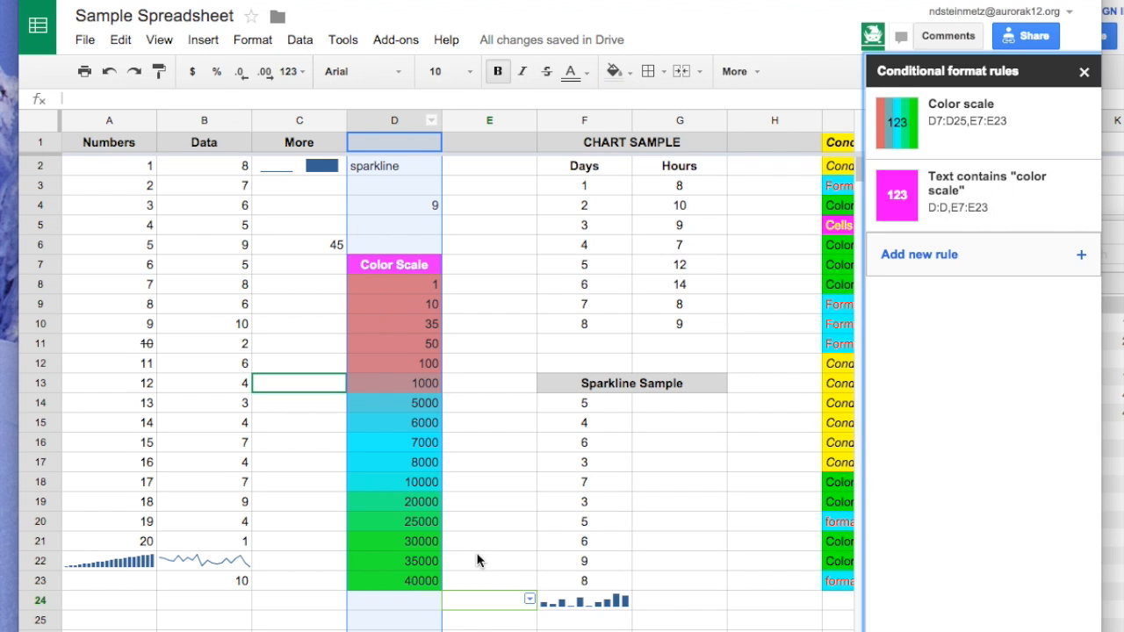
{"action": "left_click", "coordinate": [976, 128]}
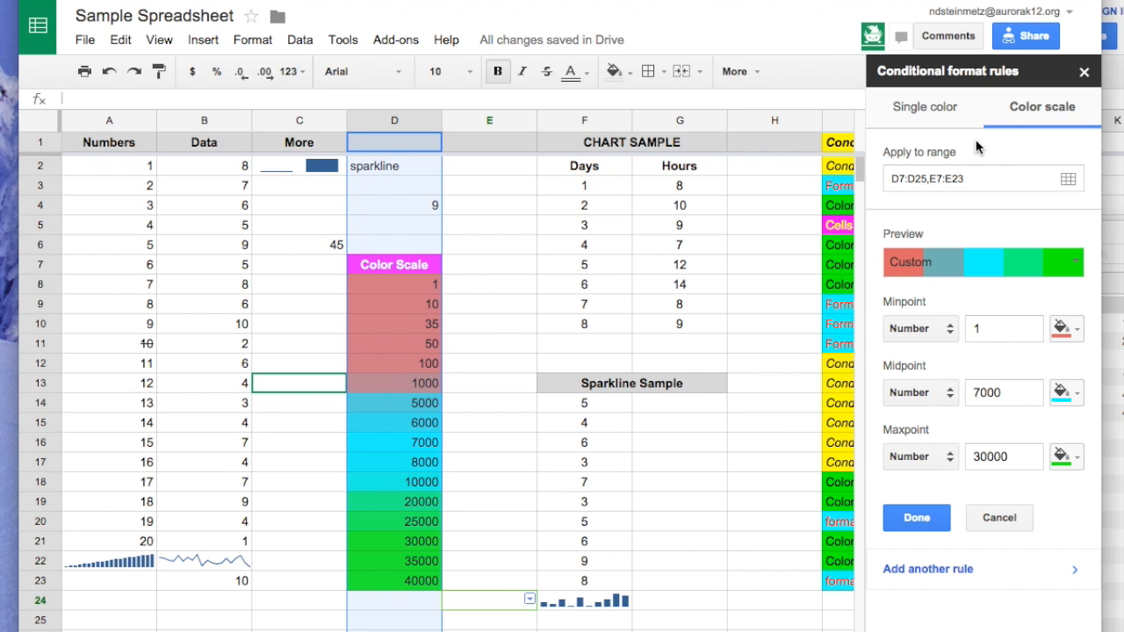
Compare the rule's single color and color scale options, then finish with the color scale.
{"action": "left_click", "coordinate": [932, 116]}
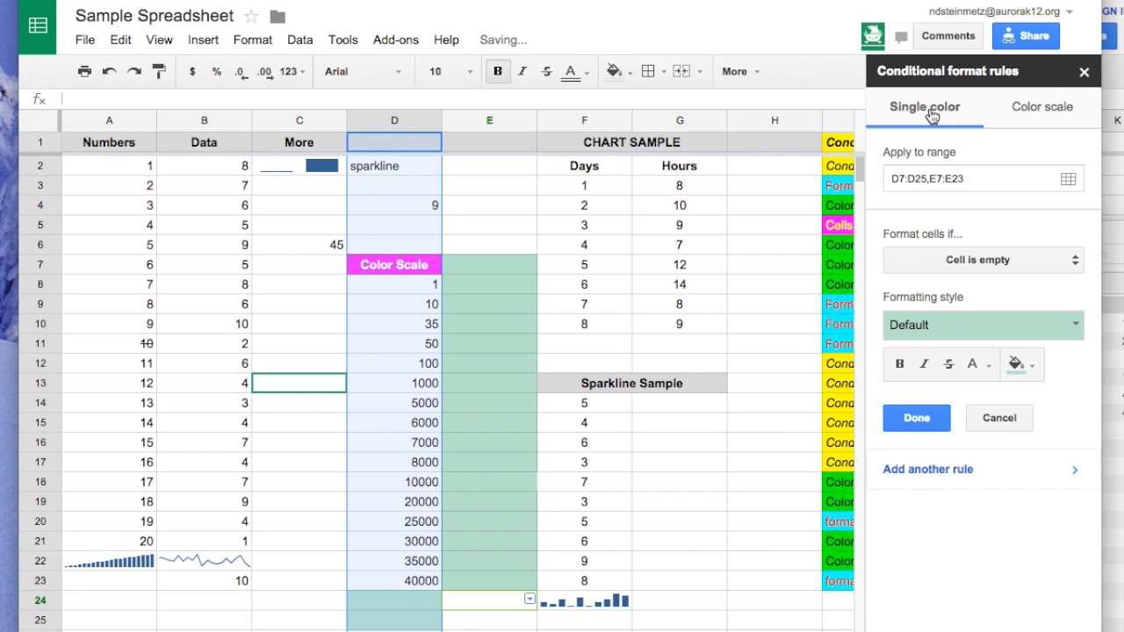
{"action": "left_click", "coordinate": [1041, 117]}
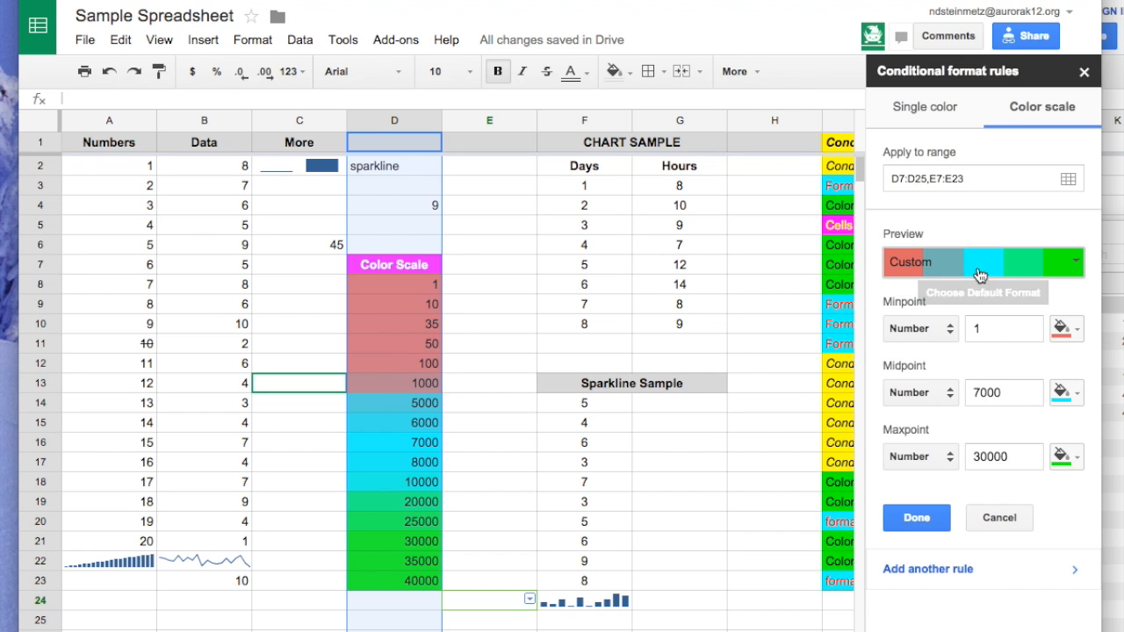
{"action": "left_click", "coordinate": [914, 518]}
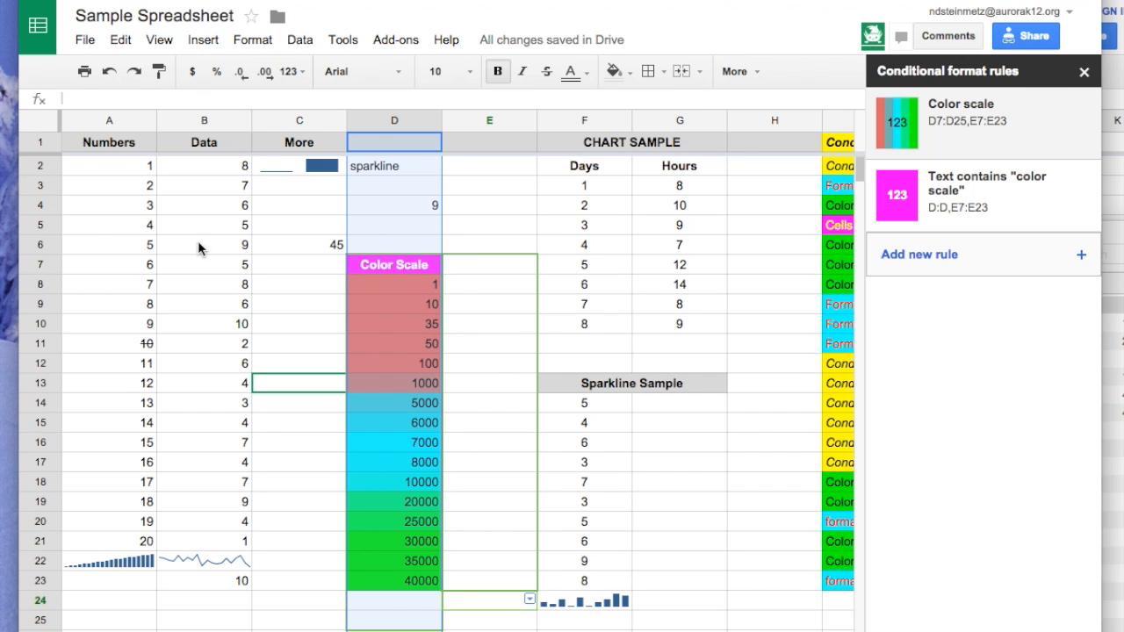
Examine the formulas in cells C6, D4 and B23, along with the value in A6.
{"action": "left_click", "coordinate": [140, 247]}
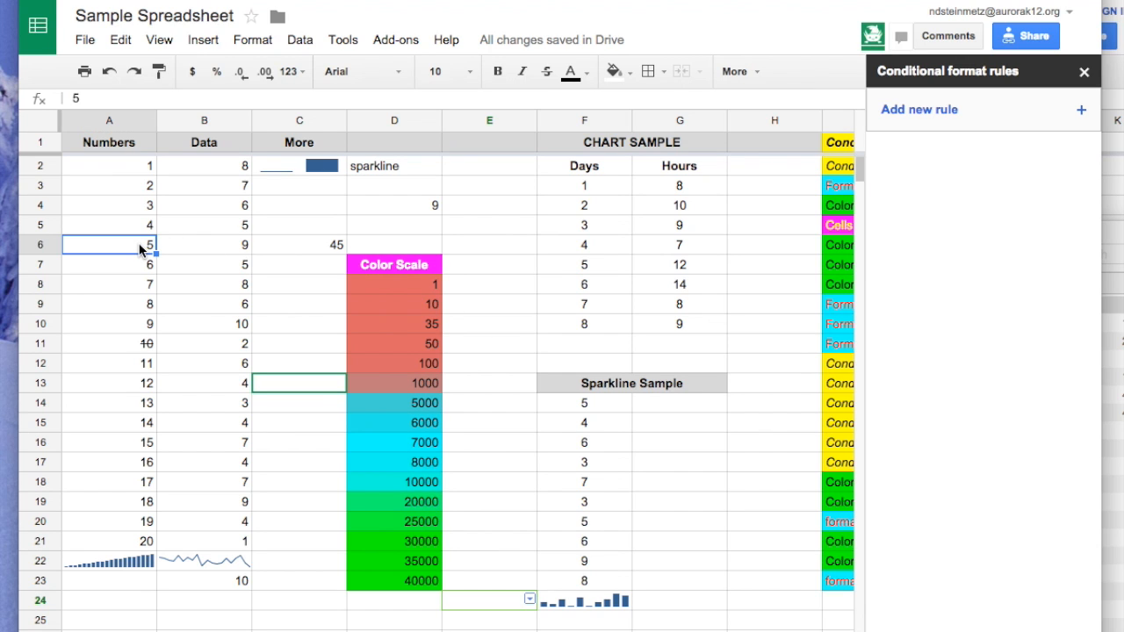
{"action": "key", "text": "Right"}
{"action": "key", "text": "Right"}
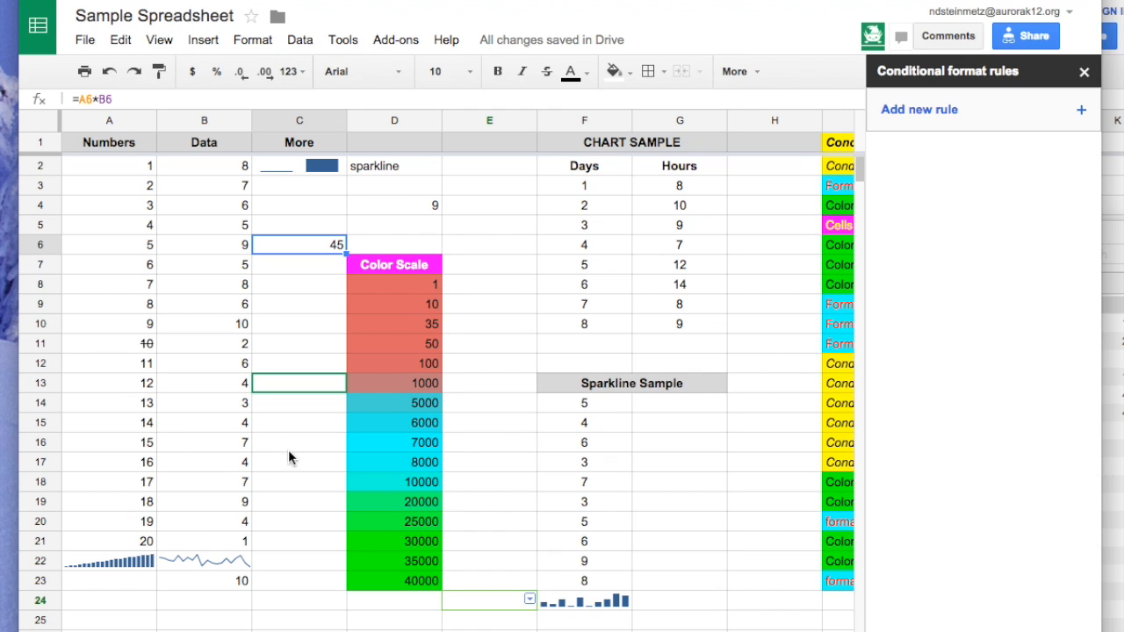
{"action": "left_click", "coordinate": [405, 205]}
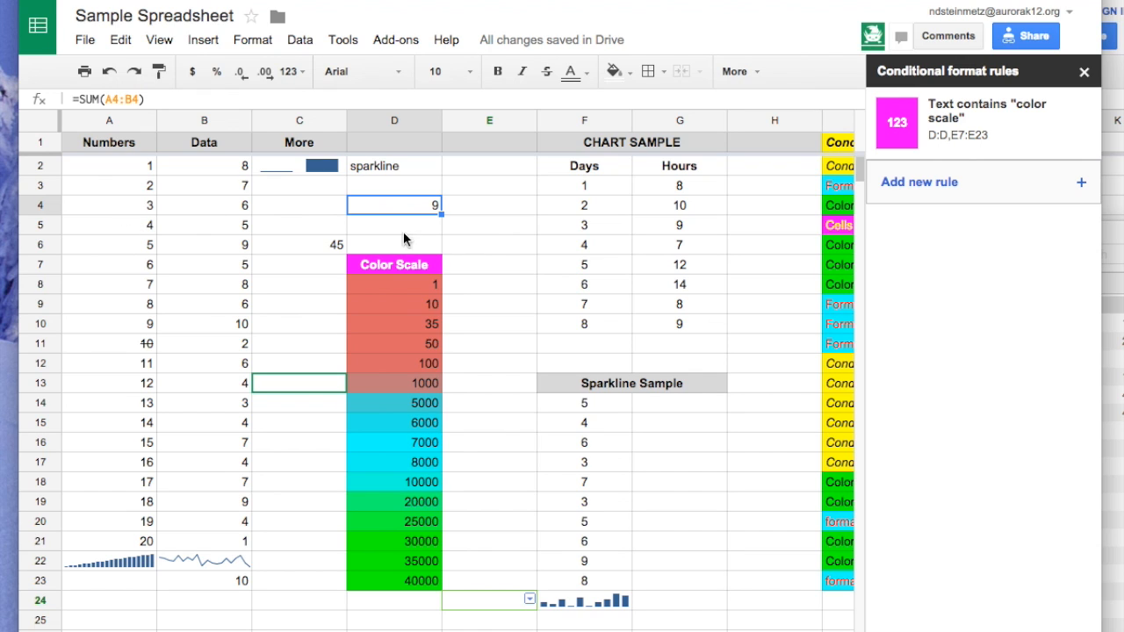
{"action": "left_click", "coordinate": [223, 582]}
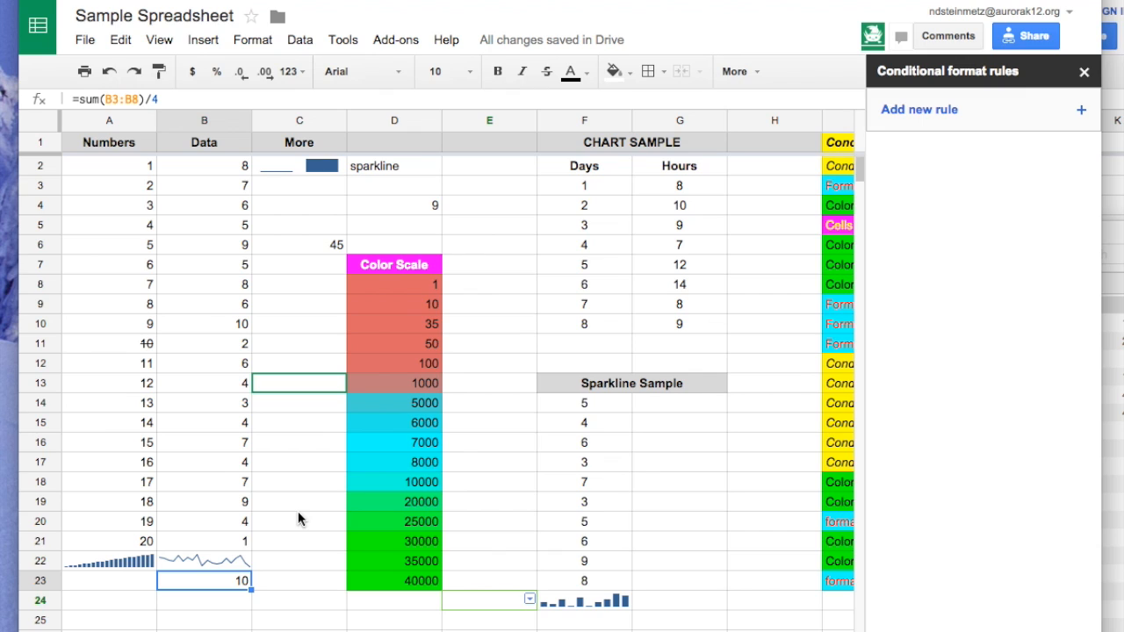
{"action": "left_click", "coordinate": [287, 456]}
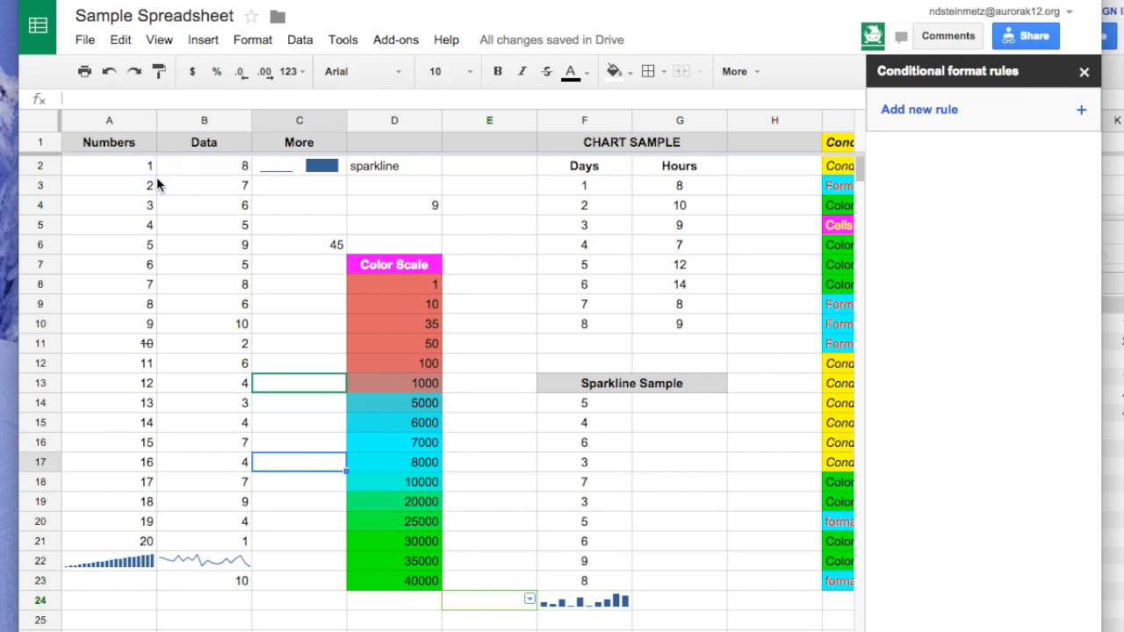
Examine and compare the sparkline formulas in cells A22 and B22.
{"action": "left_click", "coordinate": [132, 562]}
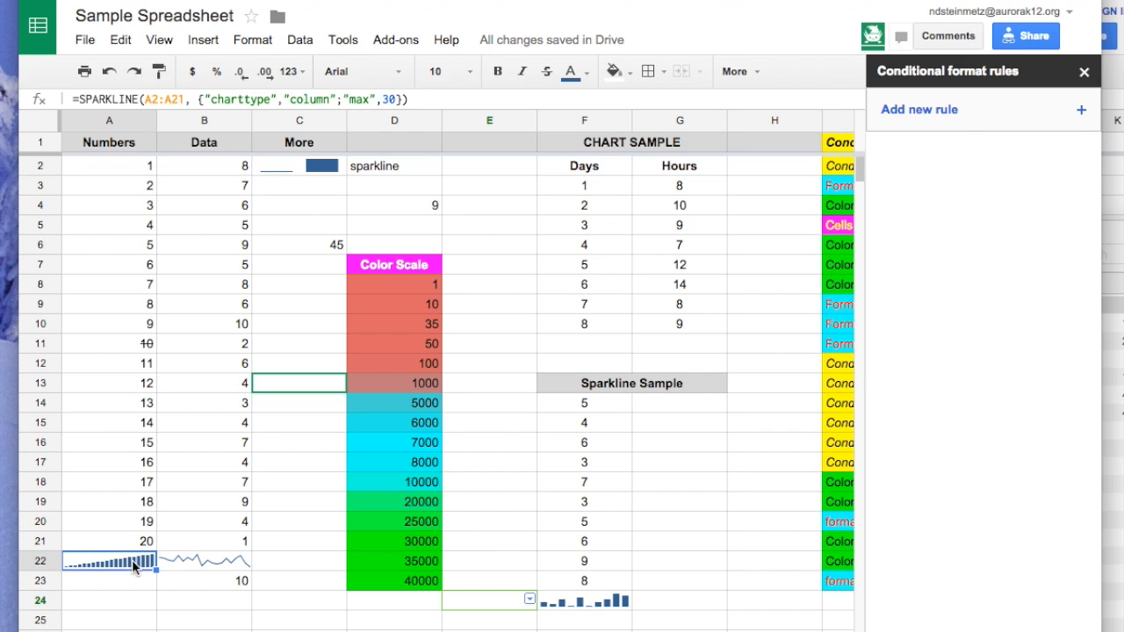
{"action": "left_click", "coordinate": [219, 567]}
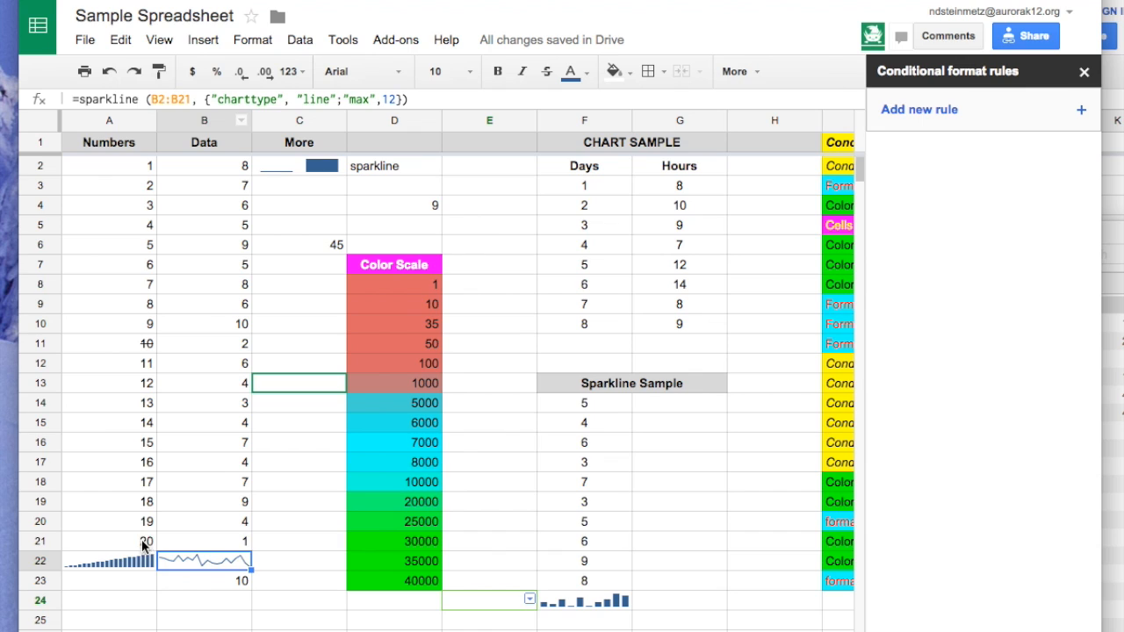
{"action": "left_click", "coordinate": [129, 558]}
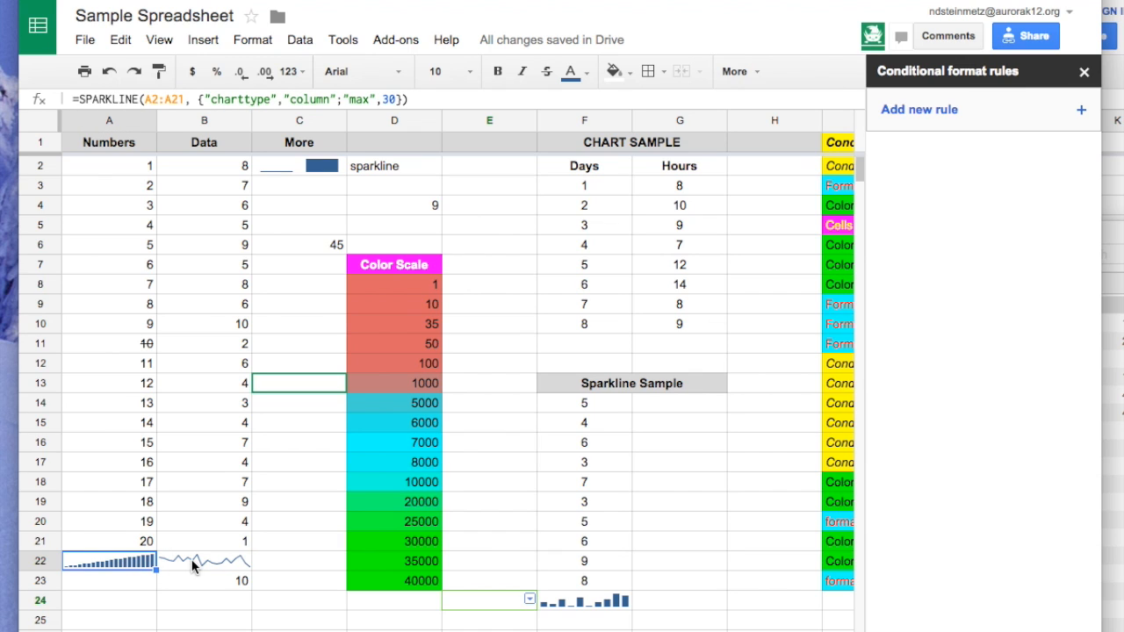
{"action": "left_click", "coordinate": [192, 567]}
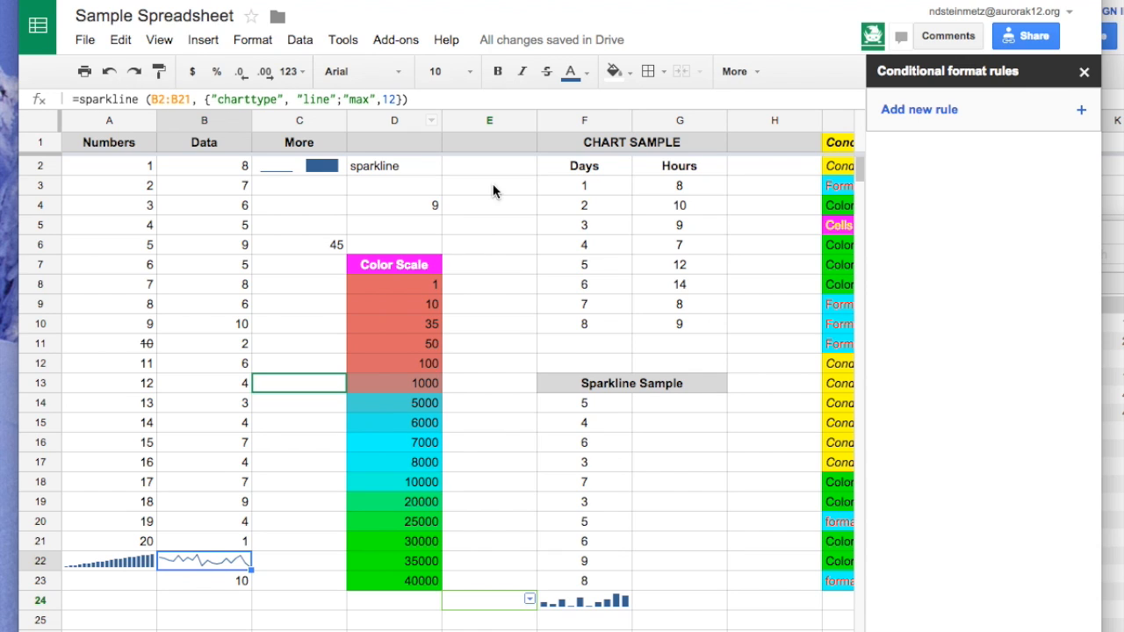
Change the chart type in the F24 sparkline formula to "line".
{"action": "left_click", "coordinate": [601, 606]}
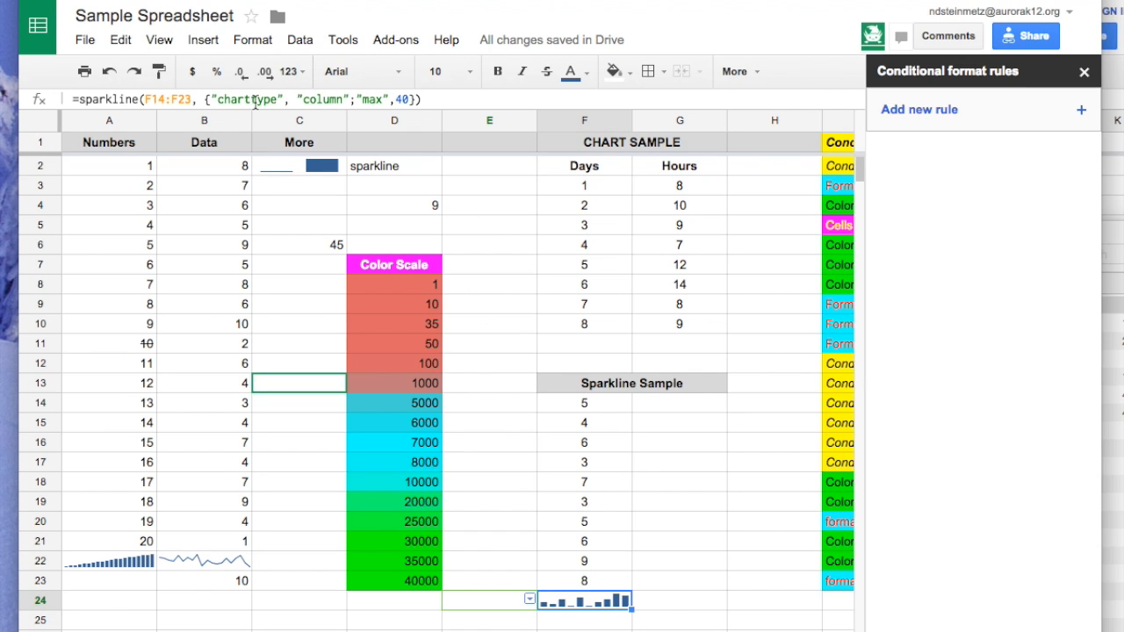
{"action": "left_click", "coordinate": [340, 100]}
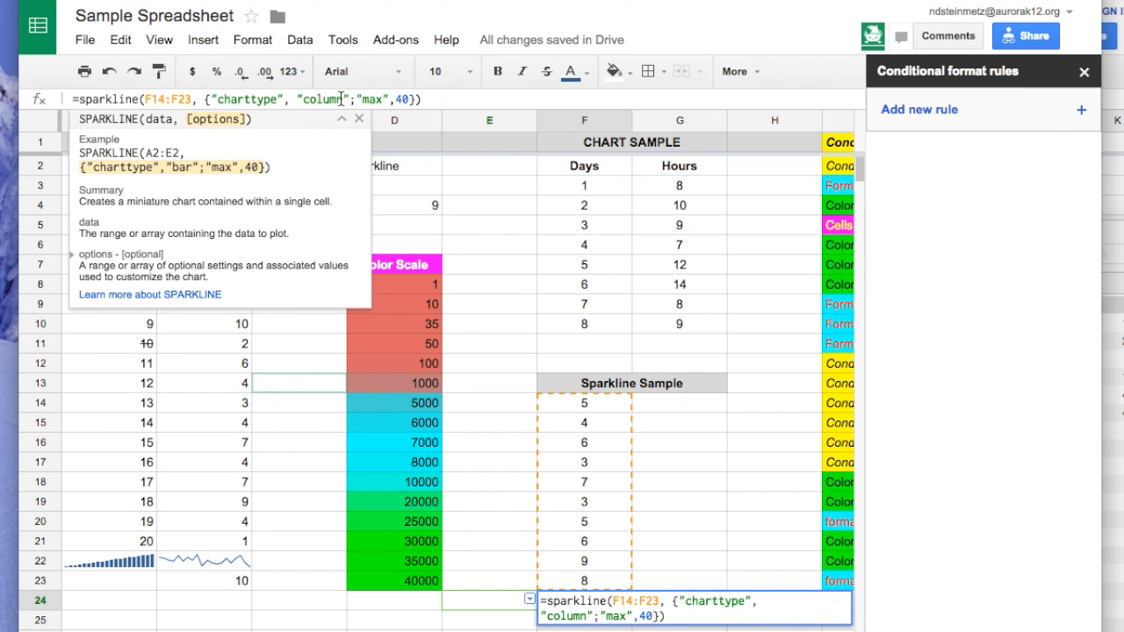
{"action": "key", "text": "BackSpace"}
{"action": "key", "text": "BackSpace"}
{"action": "key", "text": "BackSpace"}
{"action": "key", "text": "BackSpace"}
{"action": "key", "text": "BackSpace"}
{"action": "key", "text": "BackSpace"}
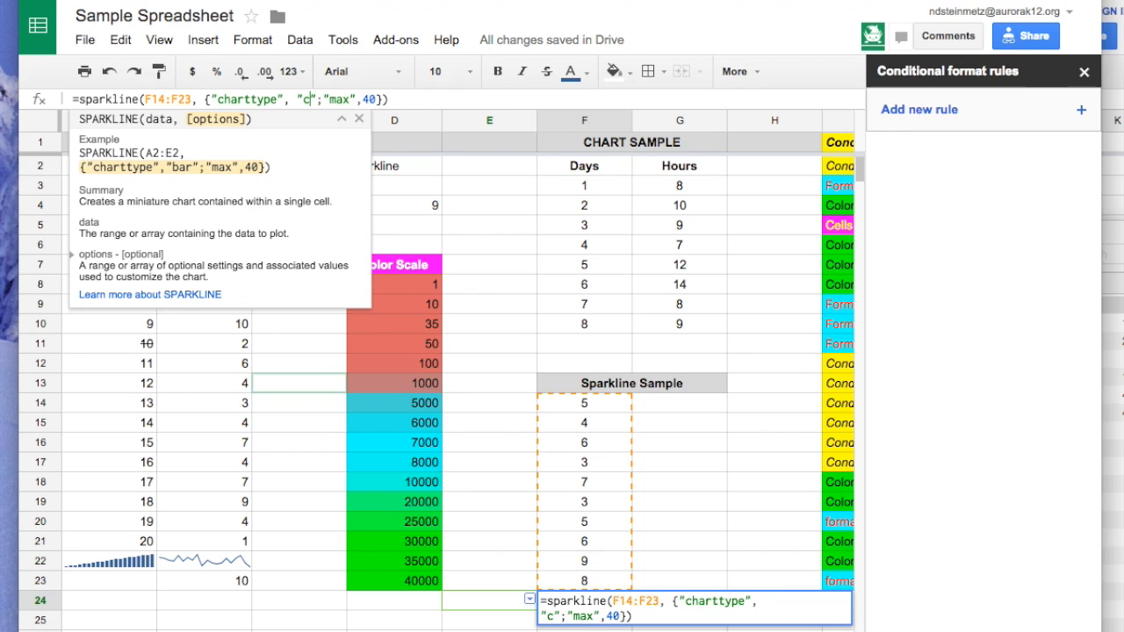
{"action": "type", "text": "bar"}
{"action": "key", "text": "BackSpace"}
{"action": "key", "text": "BackSpace"}
{"action": "key", "text": "BackSpace"}
{"action": "type", "text": "line"}
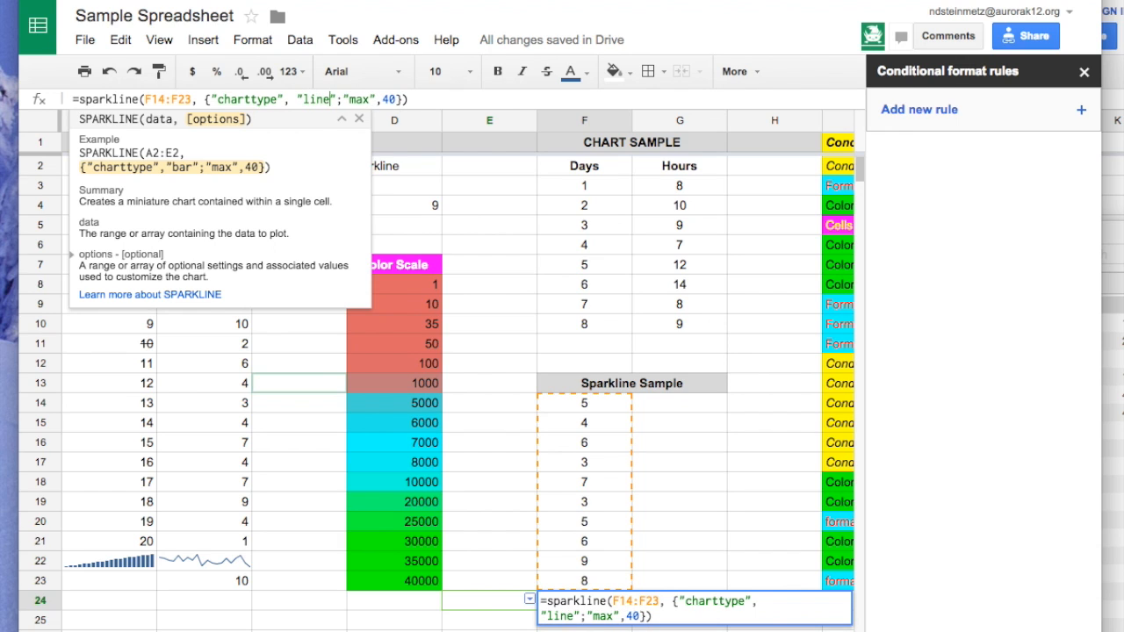
{"action": "key", "text": "Return"}
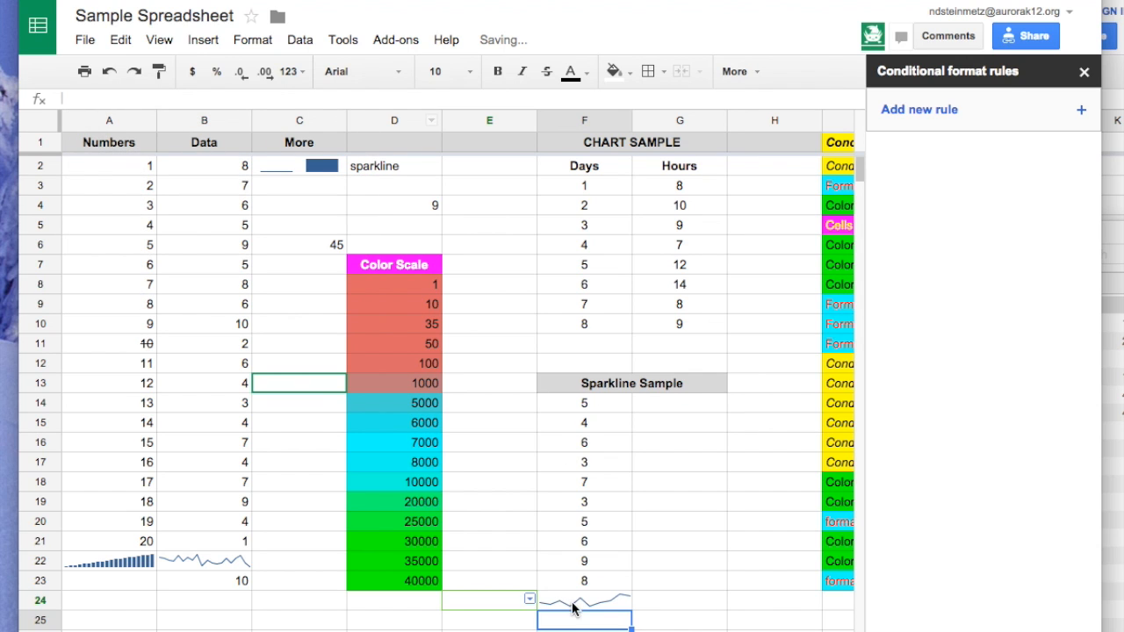
Set the chart type in the F24 sparkline formula back to "column".
{"action": "left_click", "coordinate": [573, 606]}
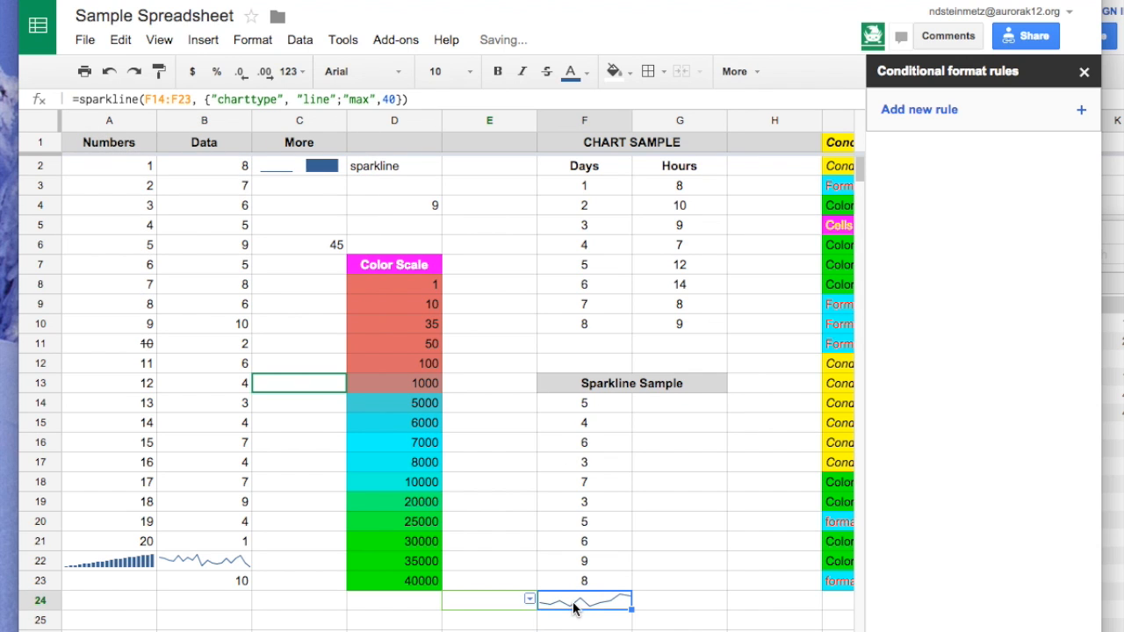
{"action": "left_click", "coordinate": [330, 99]}
{"action": "key", "text": "BackSpace"}
{"action": "key", "text": "BackSpace"}
{"action": "key", "text": "BackSpace"}
{"action": "key", "text": "BackSpace"}
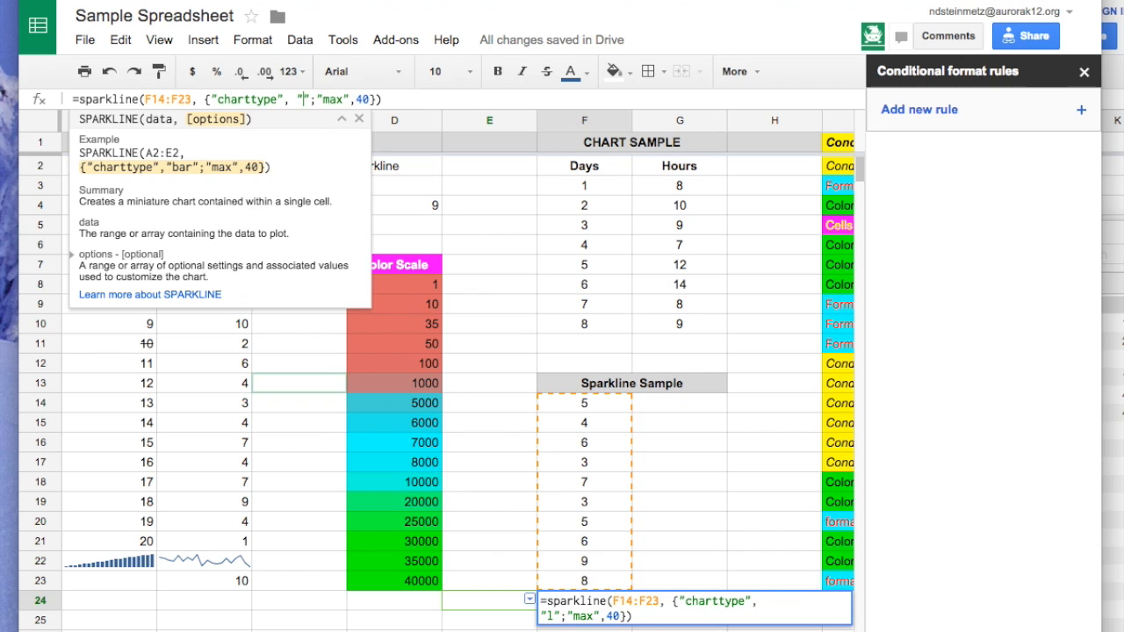
{"action": "type", "text": "b"}
{"action": "type", "text": "ar"}
{"action": "key", "text": "BackSpace"}
{"action": "key", "text": "BackSpace"}
{"action": "key", "text": "BackSpace"}
{"action": "type", "text": "column"}
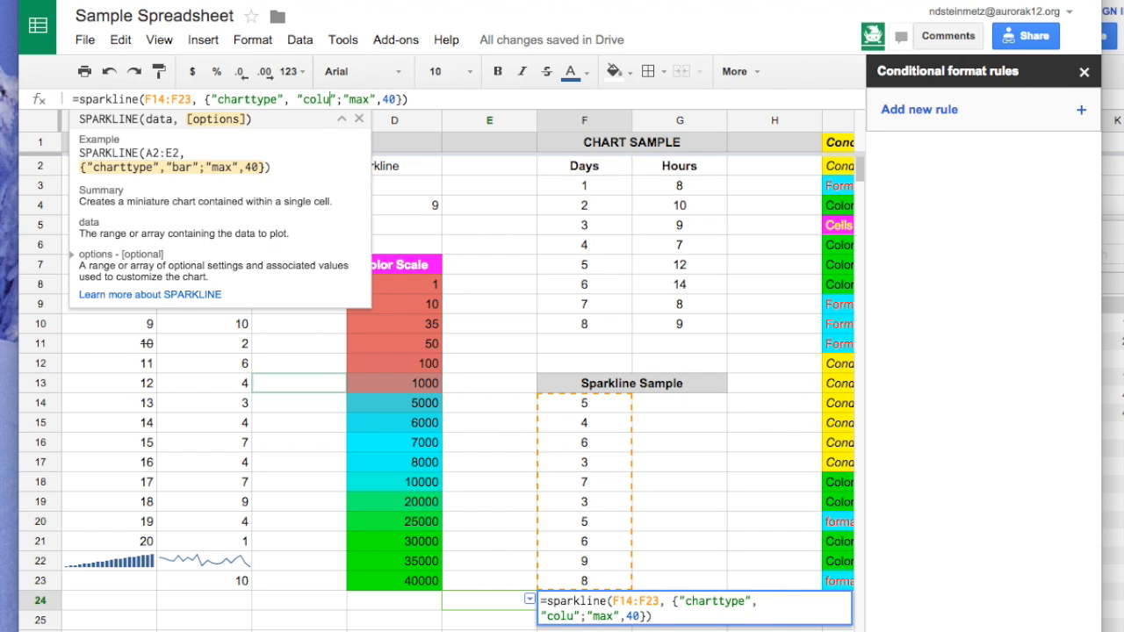
{"action": "key", "text": "Return"}
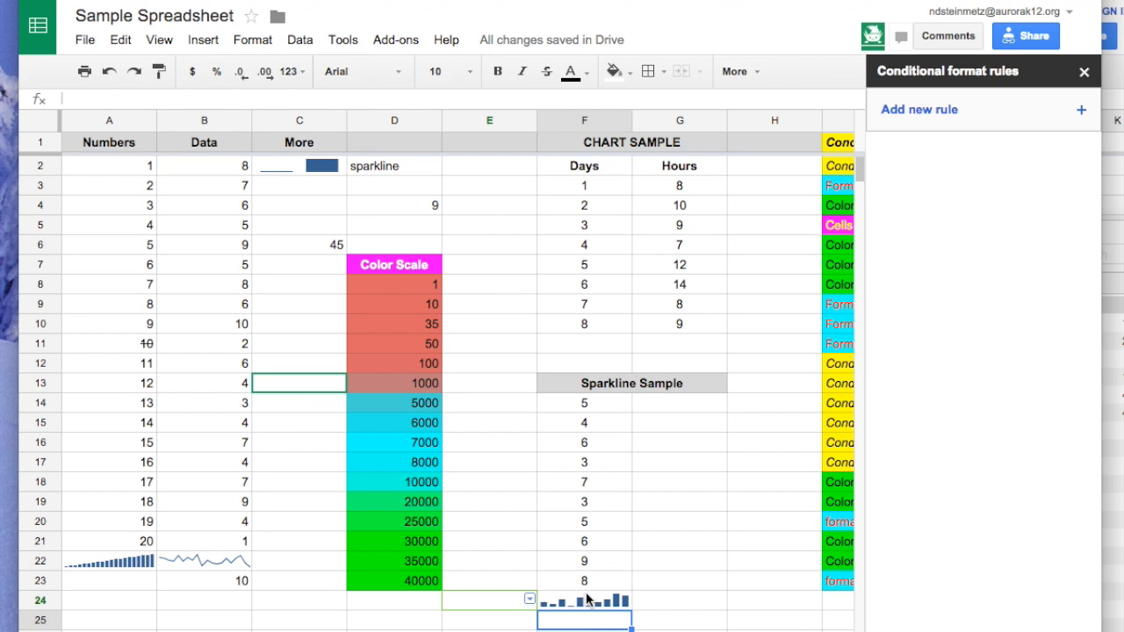
Set the "max" option in the F24 sparkline formula to 20, and close the conditional format rules.
{"action": "left_click", "coordinate": [587, 601]}
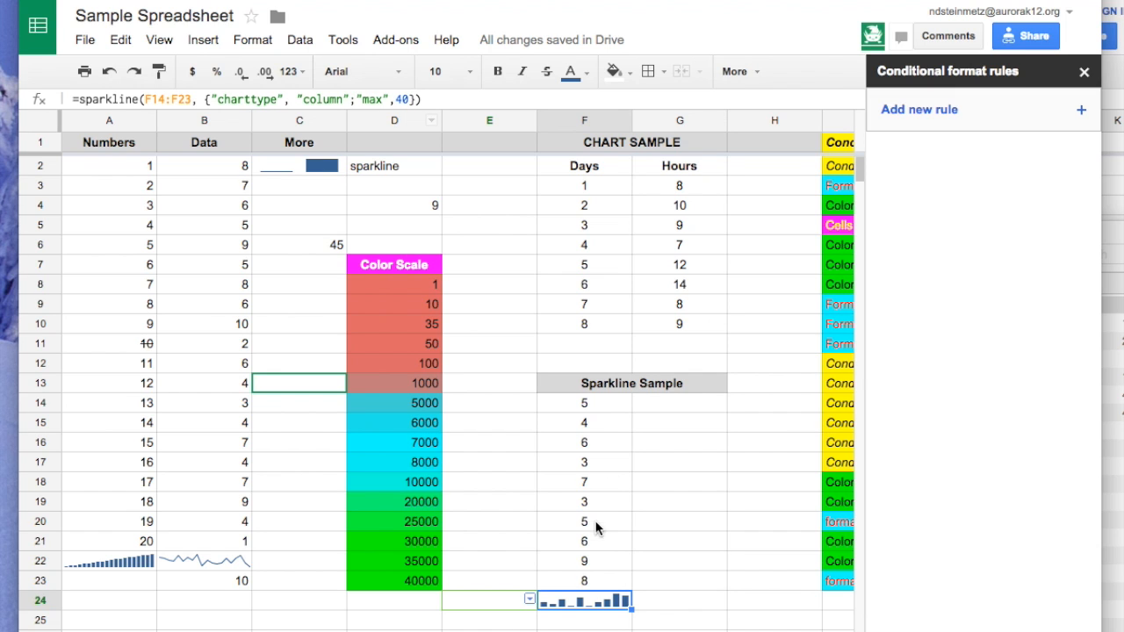
{"action": "left_click", "coordinate": [408, 99]}
{"action": "key", "text": "BackSpace"}
{"action": "key", "text": "BackSpace"}
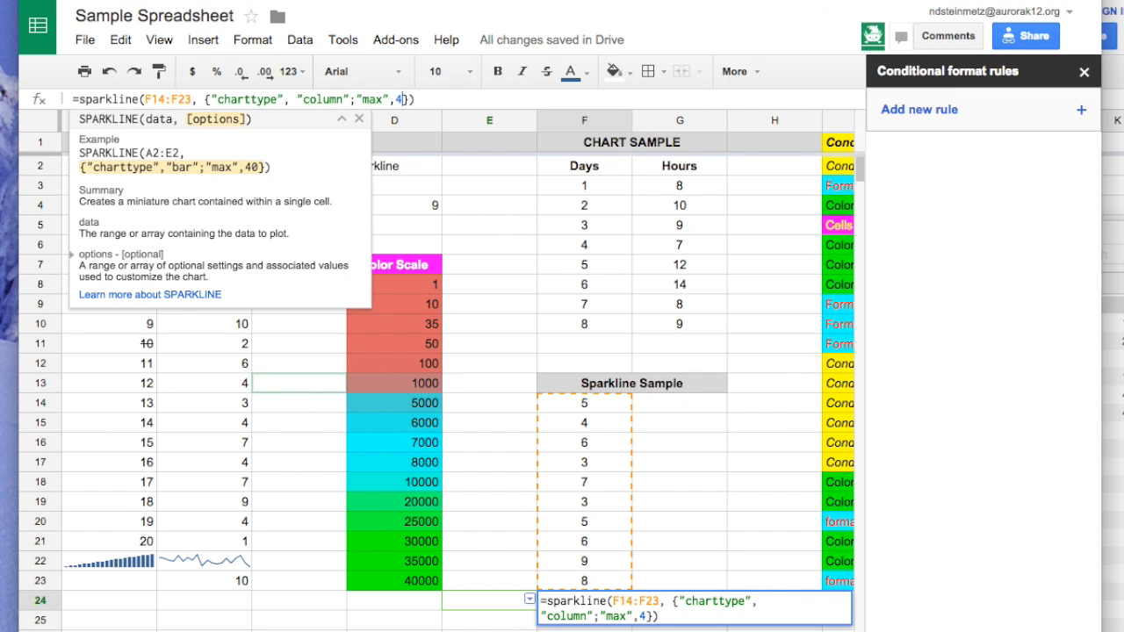
{"action": "type", "text": "20"}
{"action": "key", "text": "Return"}
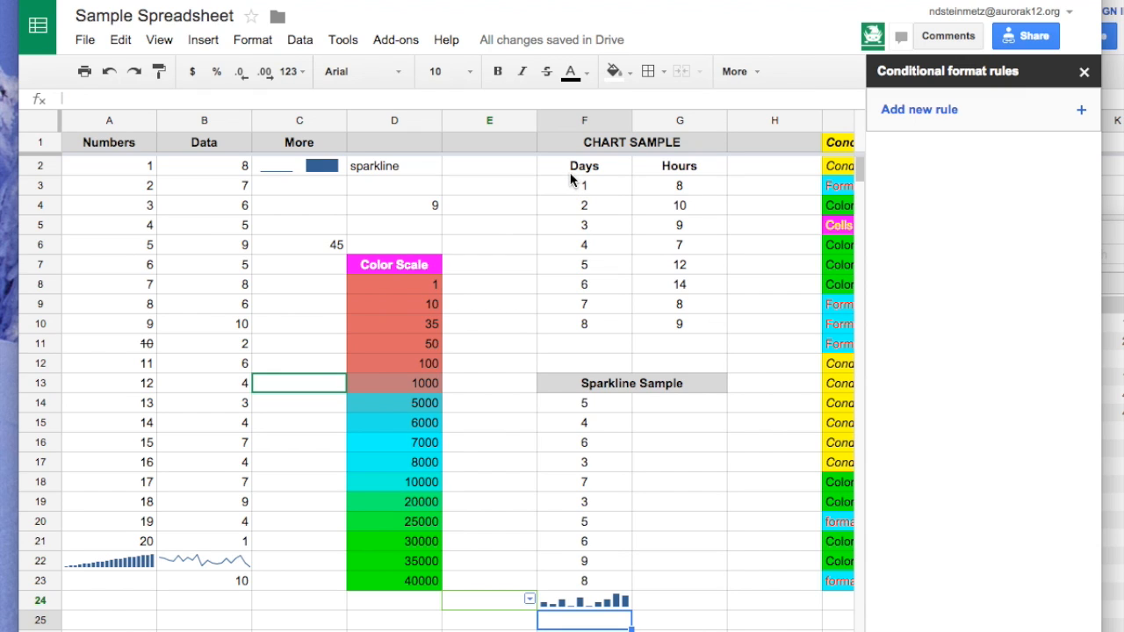
{"action": "left_click", "coordinate": [1084, 72]}
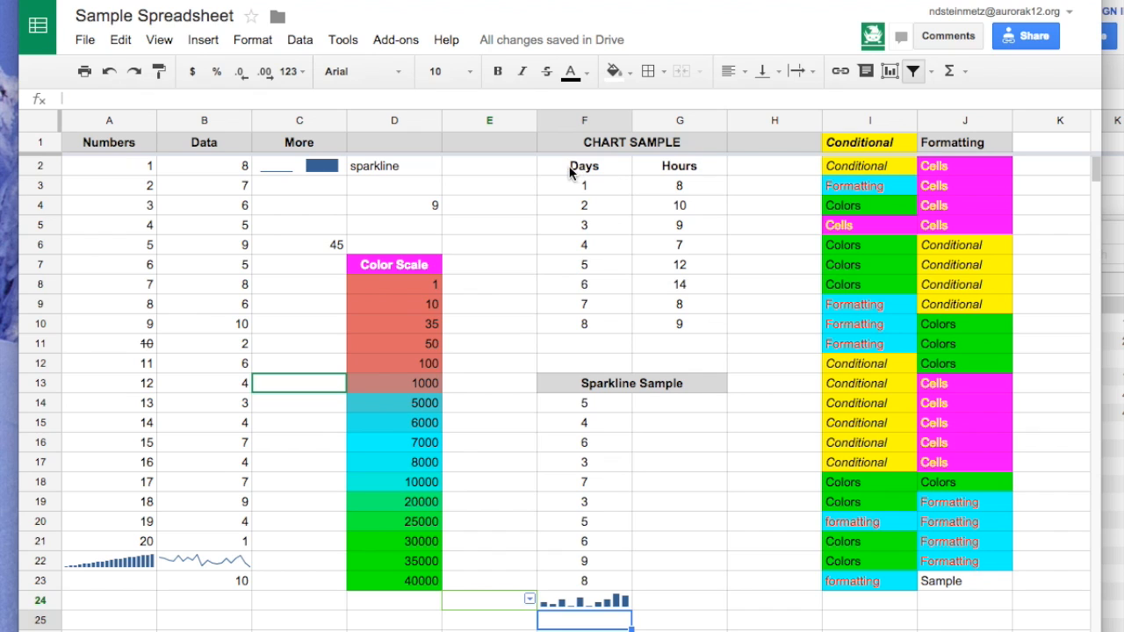
Start a chart from the CHART SAMPLE data in F1:G10 and try switching its rows and columns.
{"action": "left_click_drag", "start_coordinate": [569, 171], "coordinate": [679, 323]}
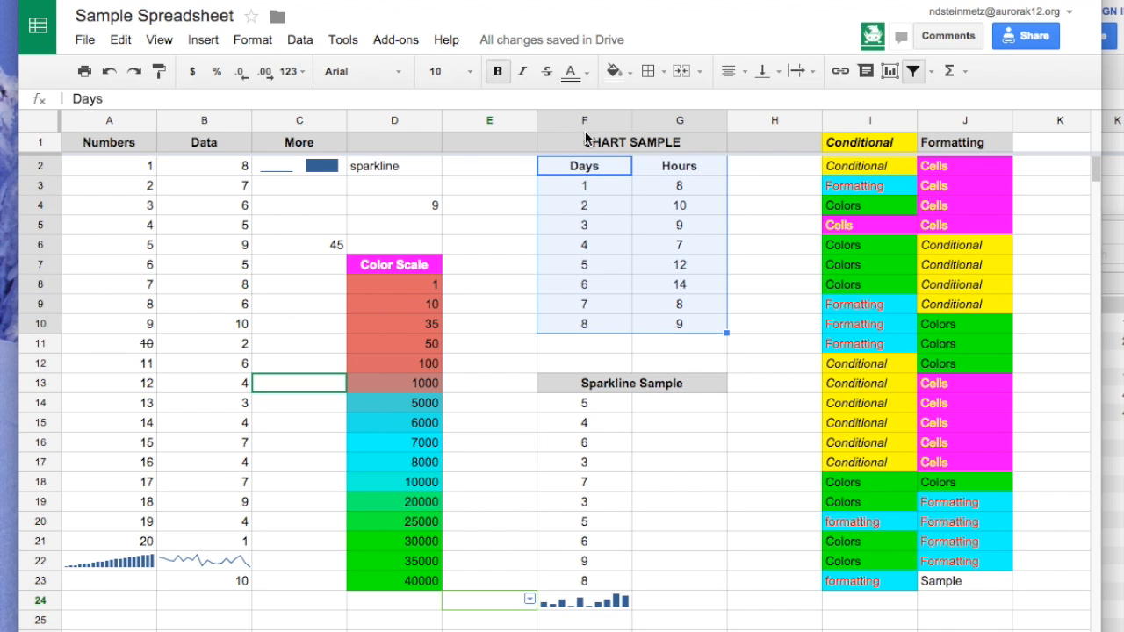
{"action": "left_click_drag", "start_coordinate": [612, 142], "coordinate": [727, 332]}
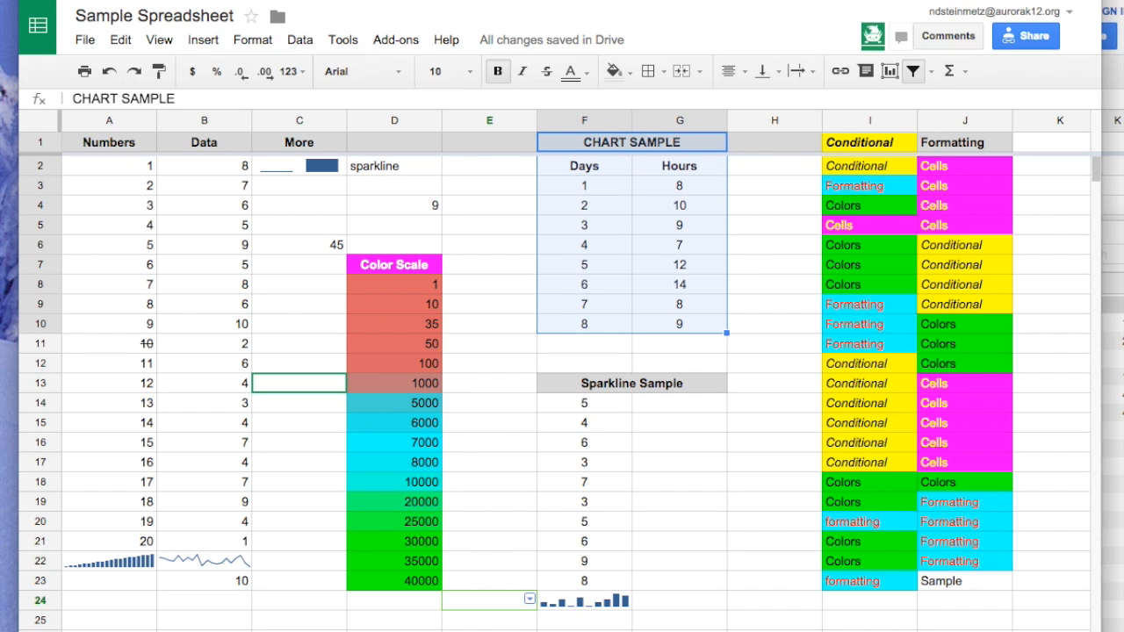
{"action": "left_click", "coordinate": [203, 40]}
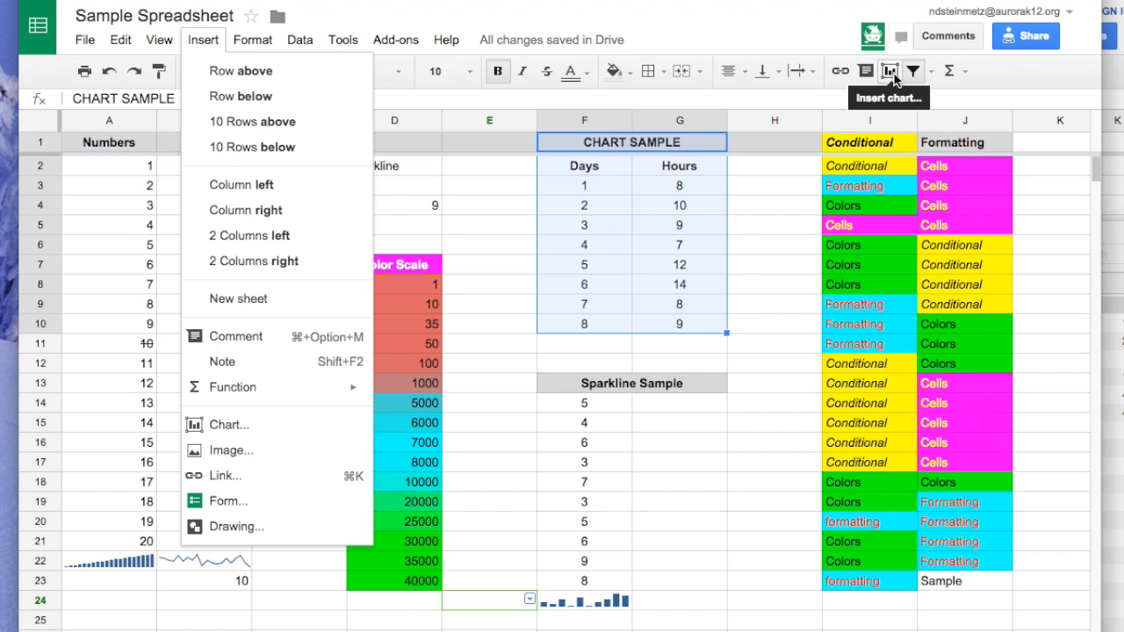
{"action": "left_click", "coordinate": [240, 427]}
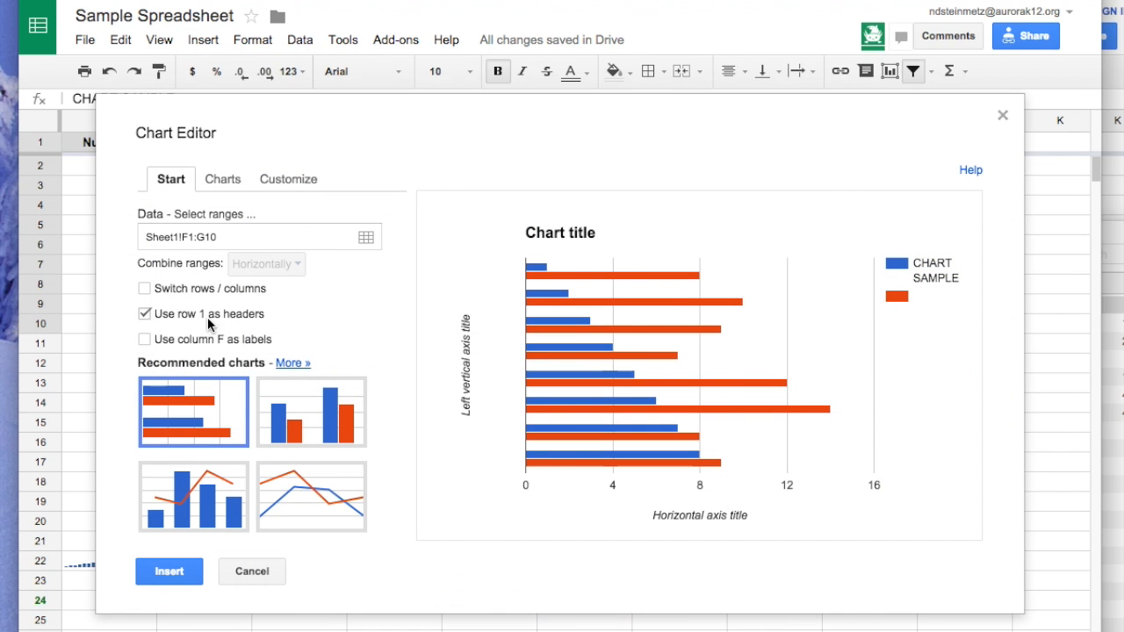
{"action": "left_click", "coordinate": [144, 291]}
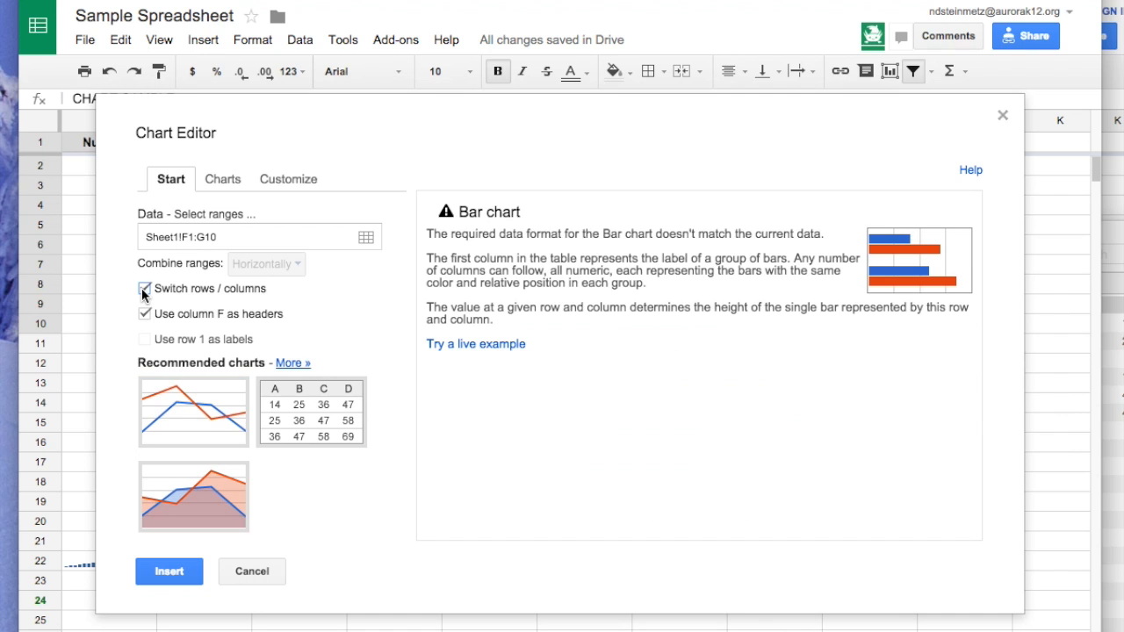
{"action": "left_click", "coordinate": [144, 290]}
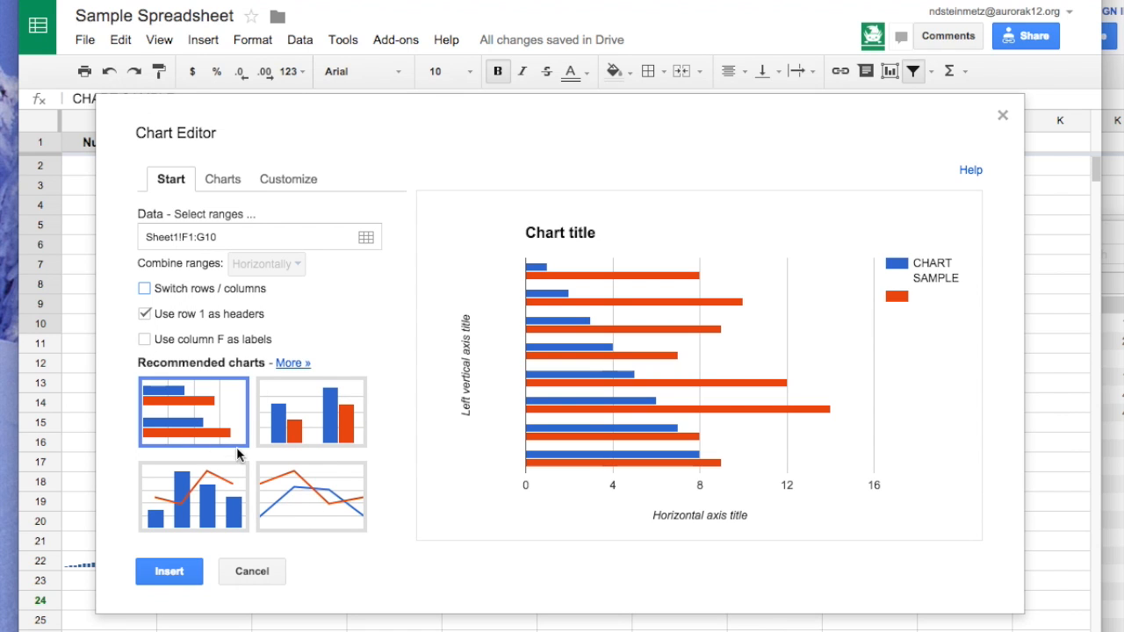
Preview the line, smooth line and combo chart styles, and browse the pie, scatter and bar types.
{"action": "left_click", "coordinate": [227, 185]}
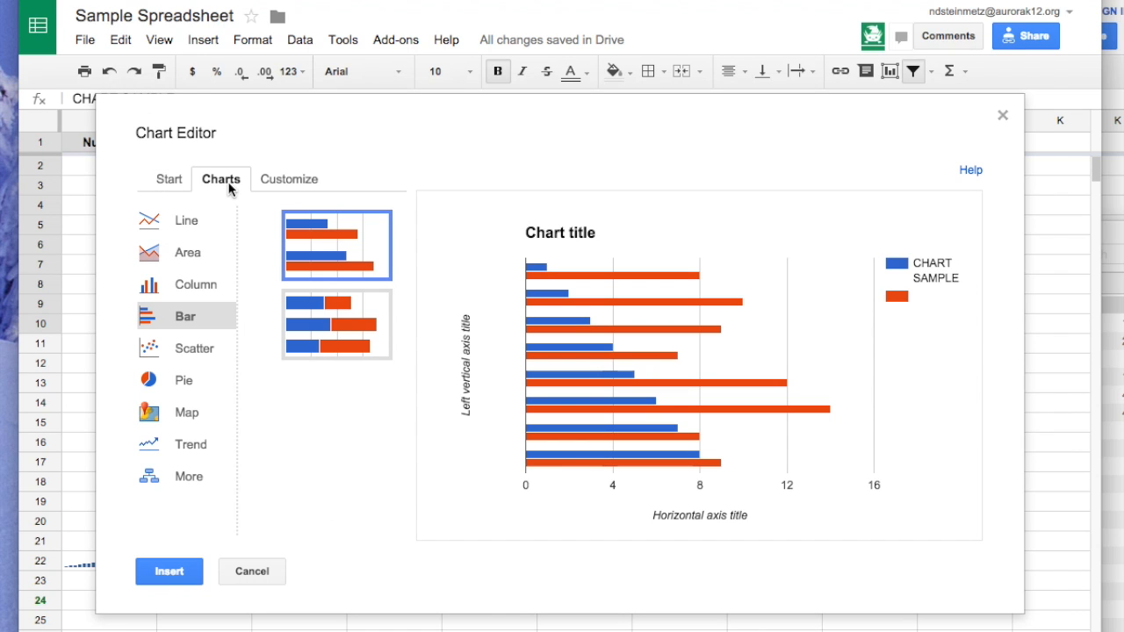
{"action": "left_click", "coordinate": [188, 224]}
{"action": "left_click", "coordinate": [319, 242]}
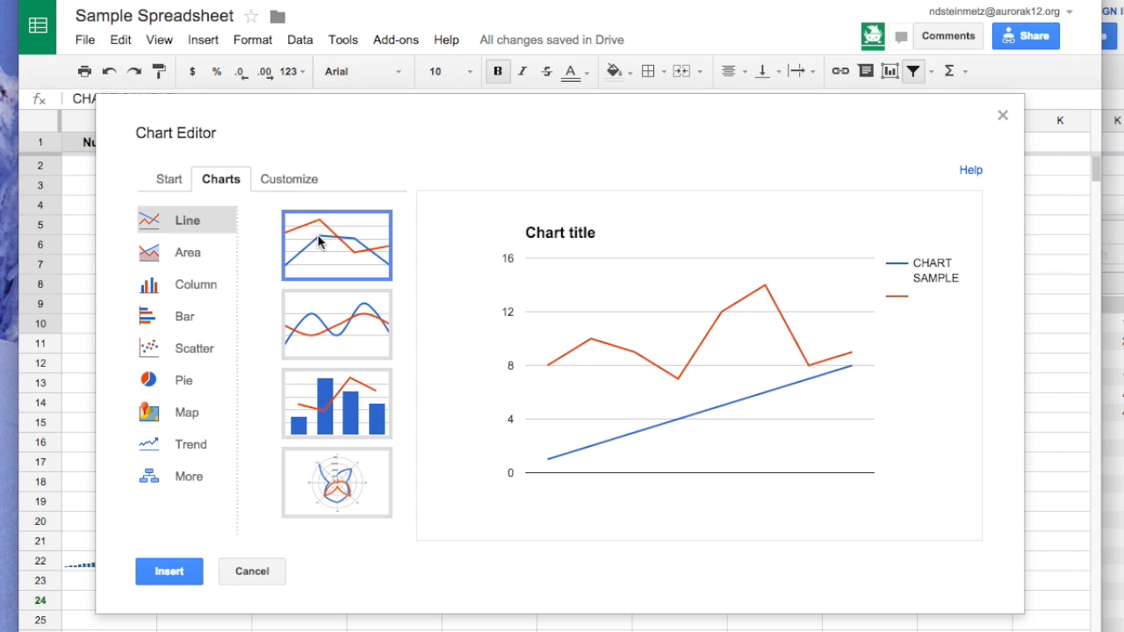
{"action": "left_click", "coordinate": [345, 332]}
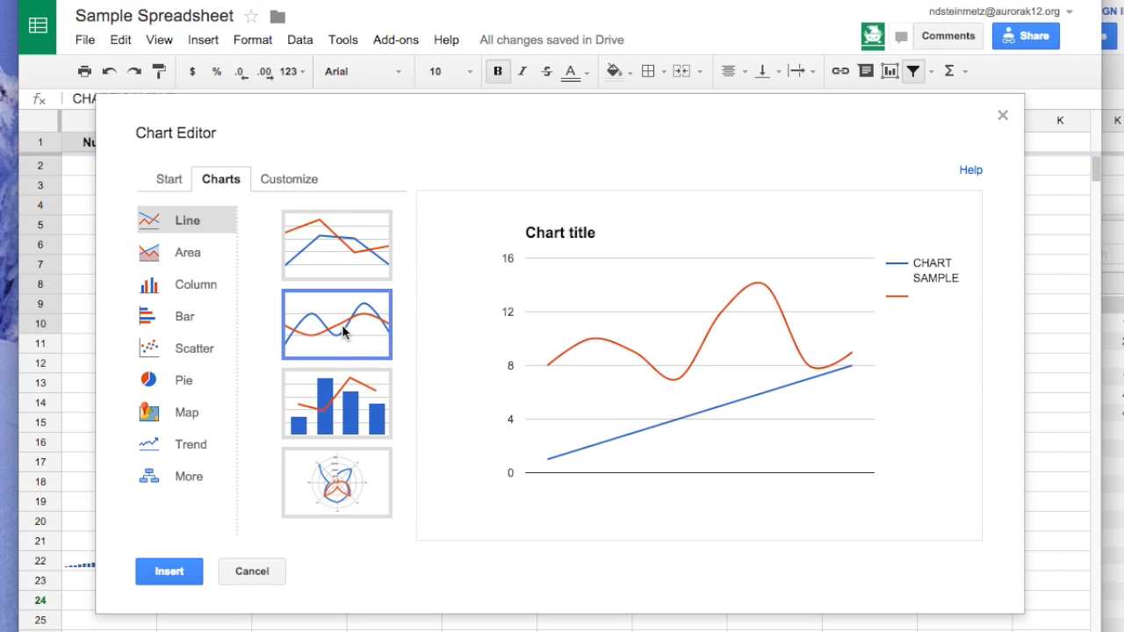
{"action": "left_click", "coordinate": [338, 432]}
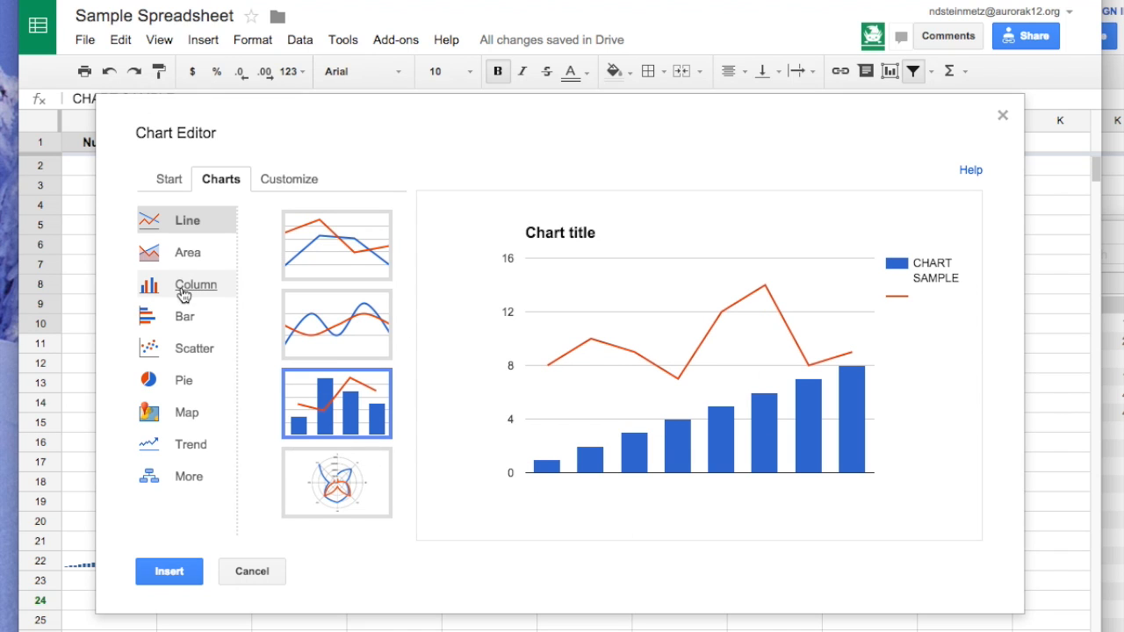
{"action": "left_click", "coordinate": [189, 379]}
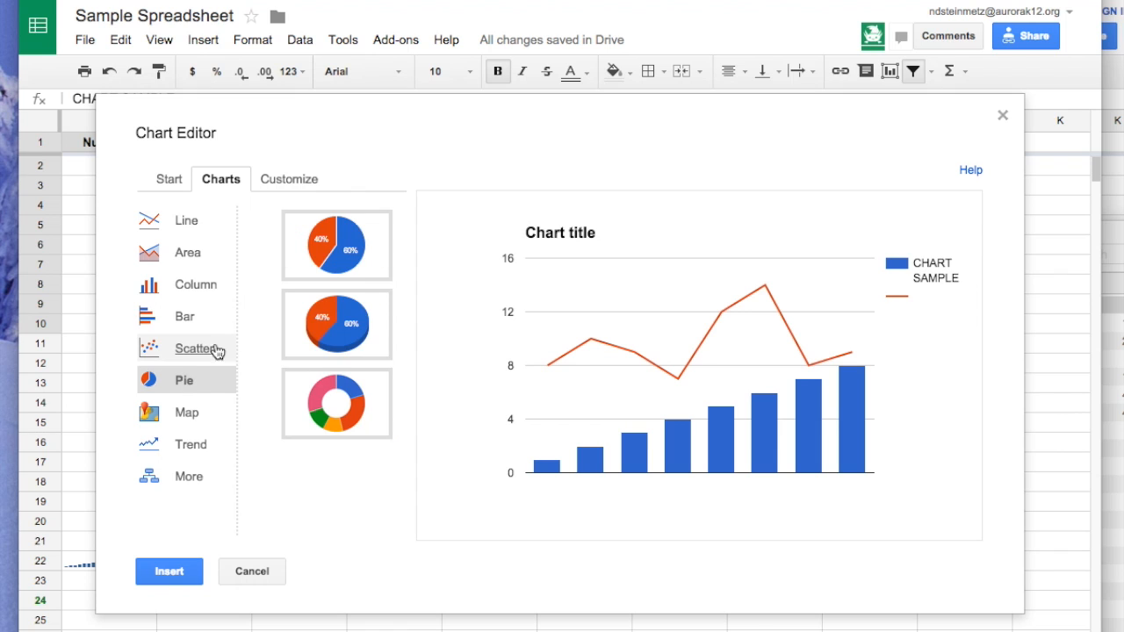
{"action": "left_click", "coordinate": [197, 351]}
{"action": "left_click", "coordinate": [182, 319]}
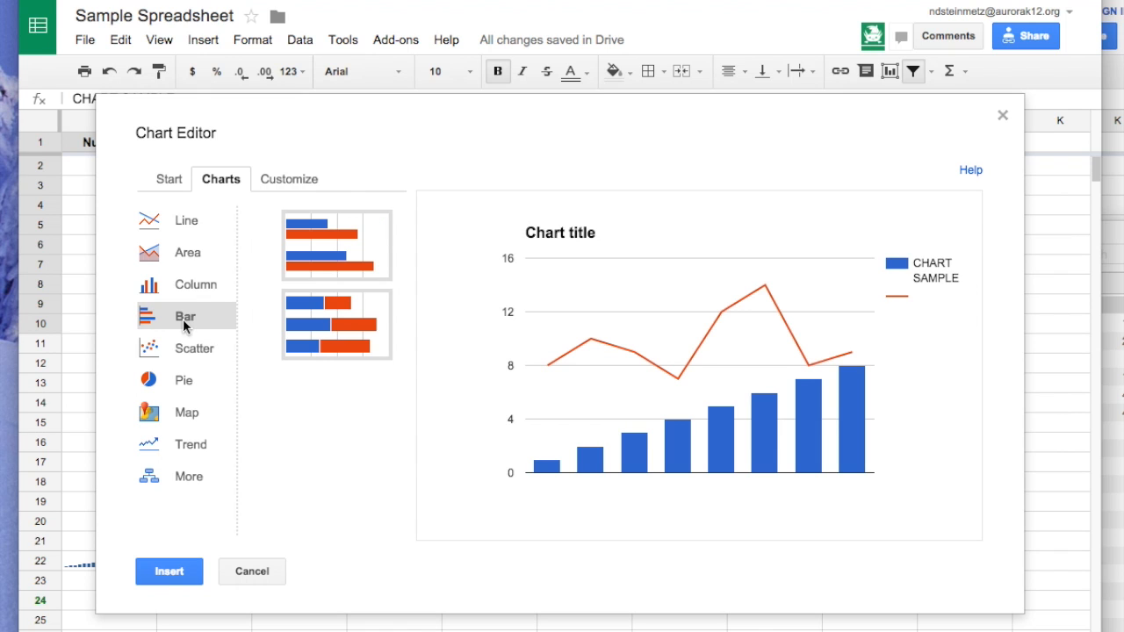
Compare the pie chart styles and choose the 3D pie for the chart.
{"action": "left_click", "coordinate": [182, 384]}
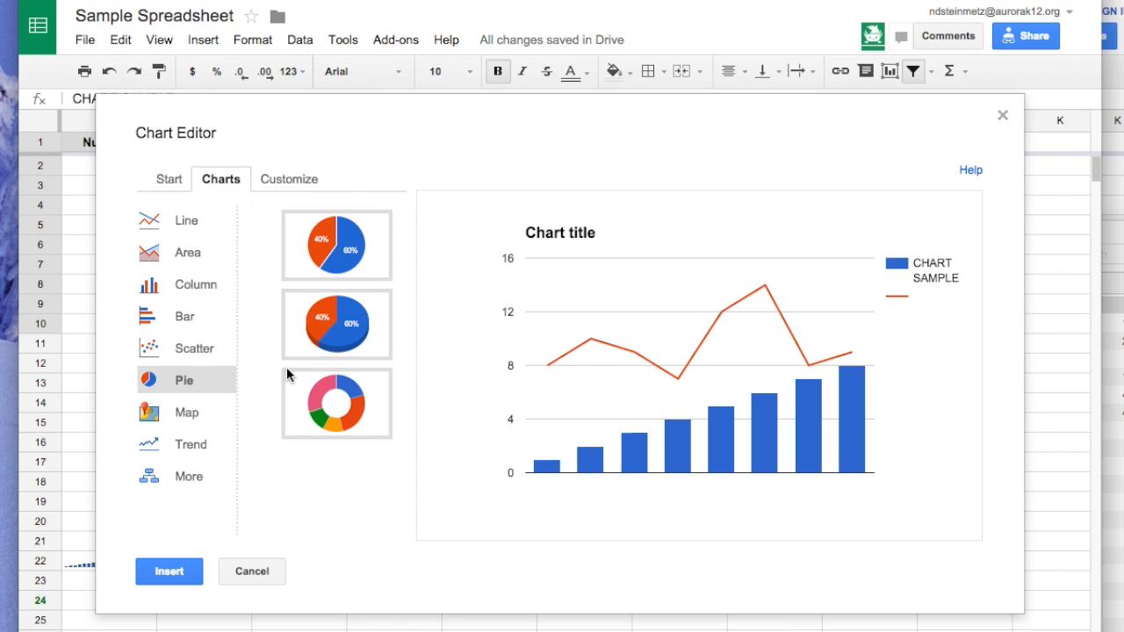
{"action": "left_click", "coordinate": [330, 340]}
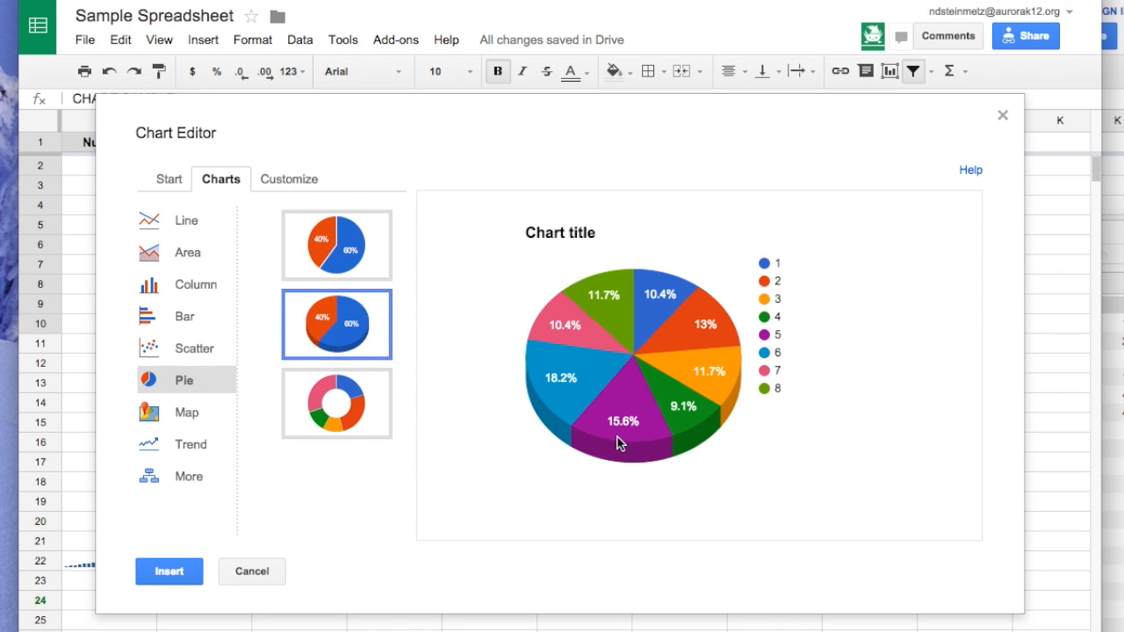
{"action": "left_click", "coordinate": [322, 251]}
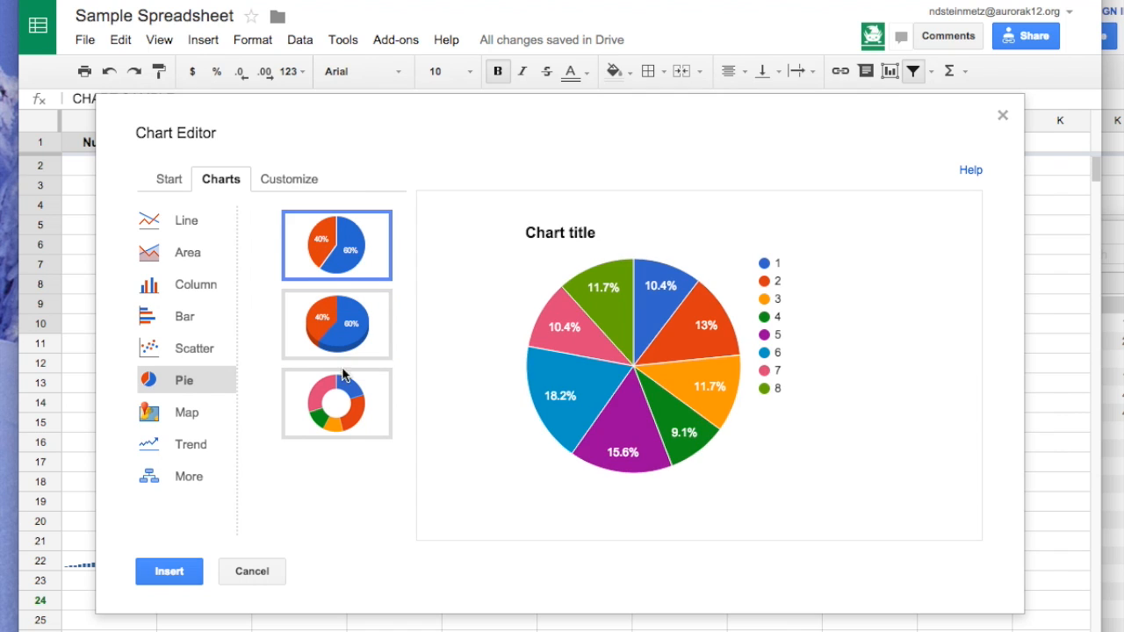
{"action": "left_click", "coordinate": [344, 395]}
{"action": "left_click", "coordinate": [342, 319]}
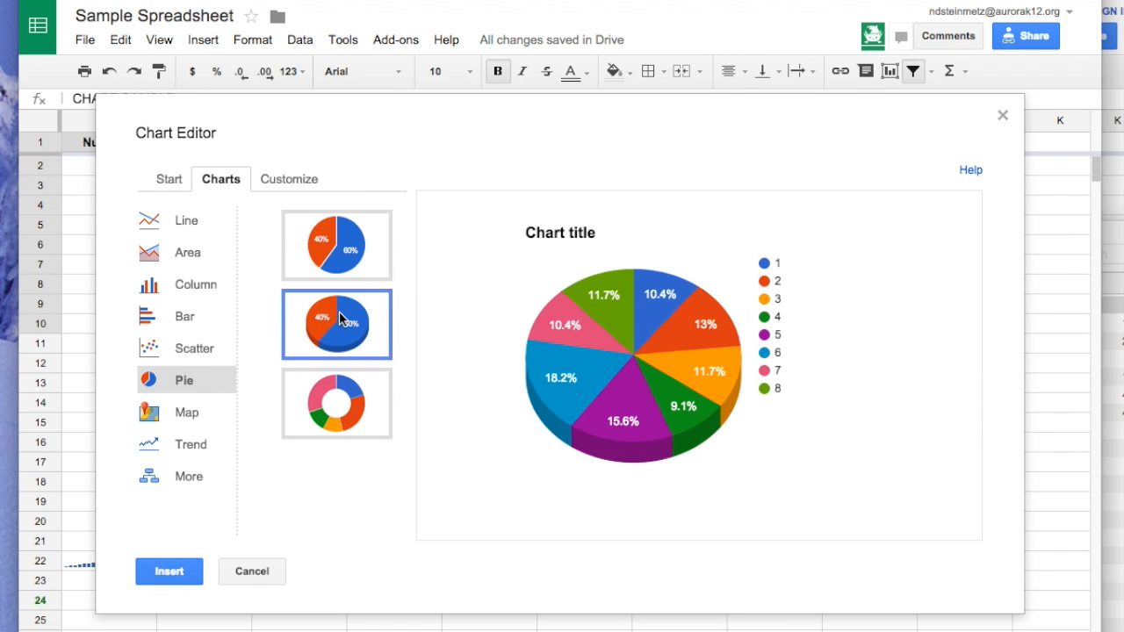
{"action": "left_click", "coordinate": [356, 264]}
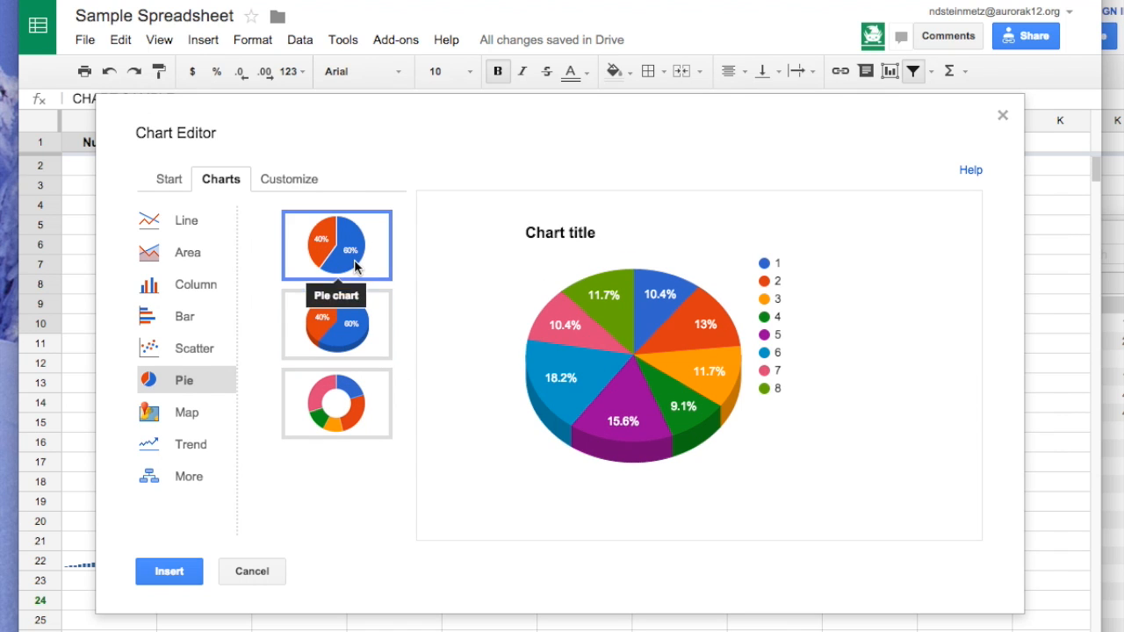
{"action": "left_click", "coordinate": [356, 327]}
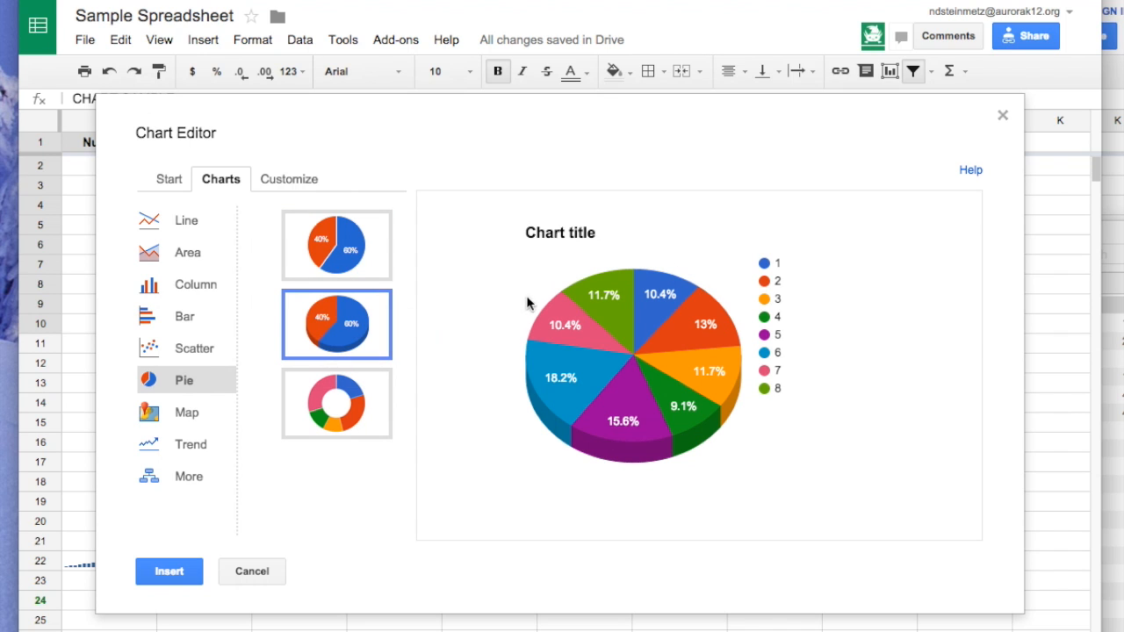
Title the chart "Sample Chart" and insert it into the sheet.
{"action": "left_click", "coordinate": [287, 183]}
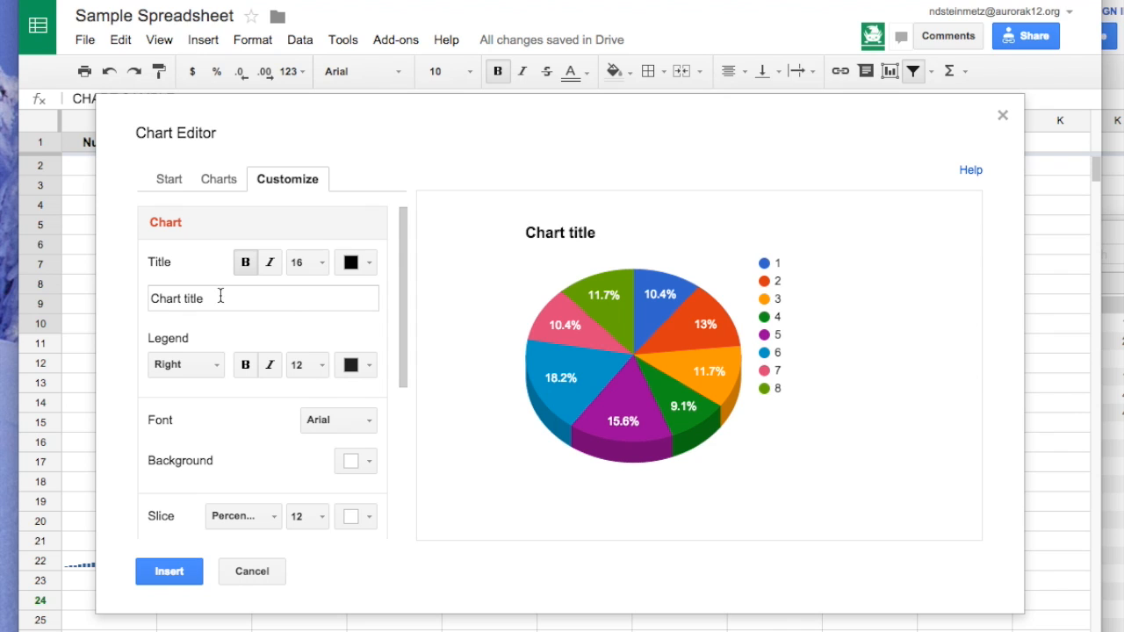
{"action": "left_click_drag", "start_coordinate": [220, 302], "coordinate": [125, 294]}
{"action": "type", "text": "Sample Chart"}
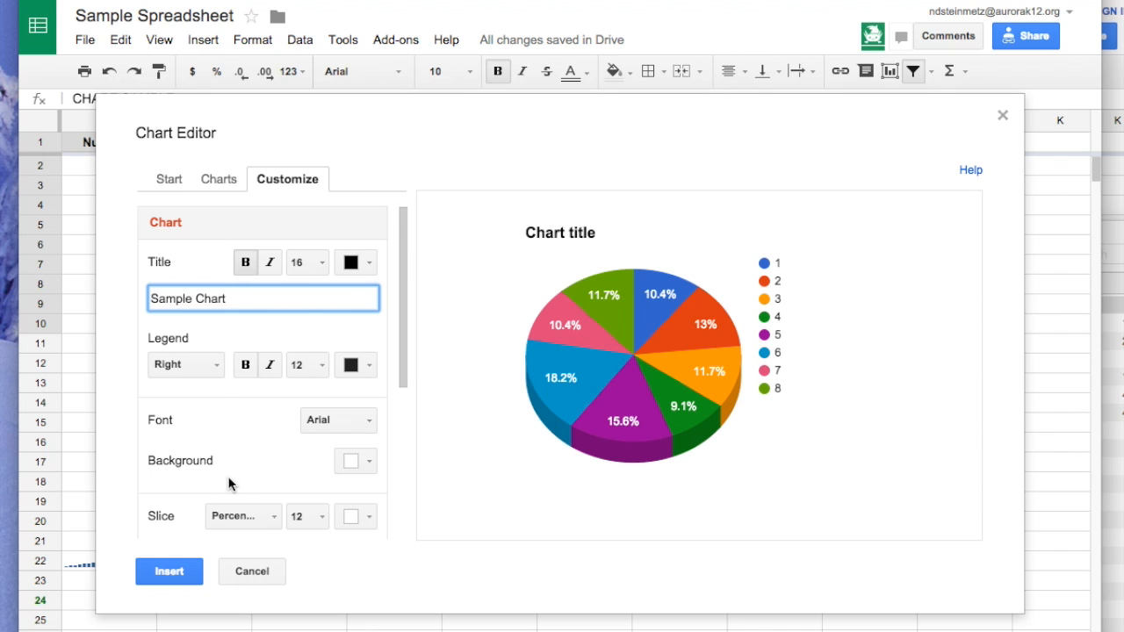
{"action": "left_click", "coordinate": [176, 577]}
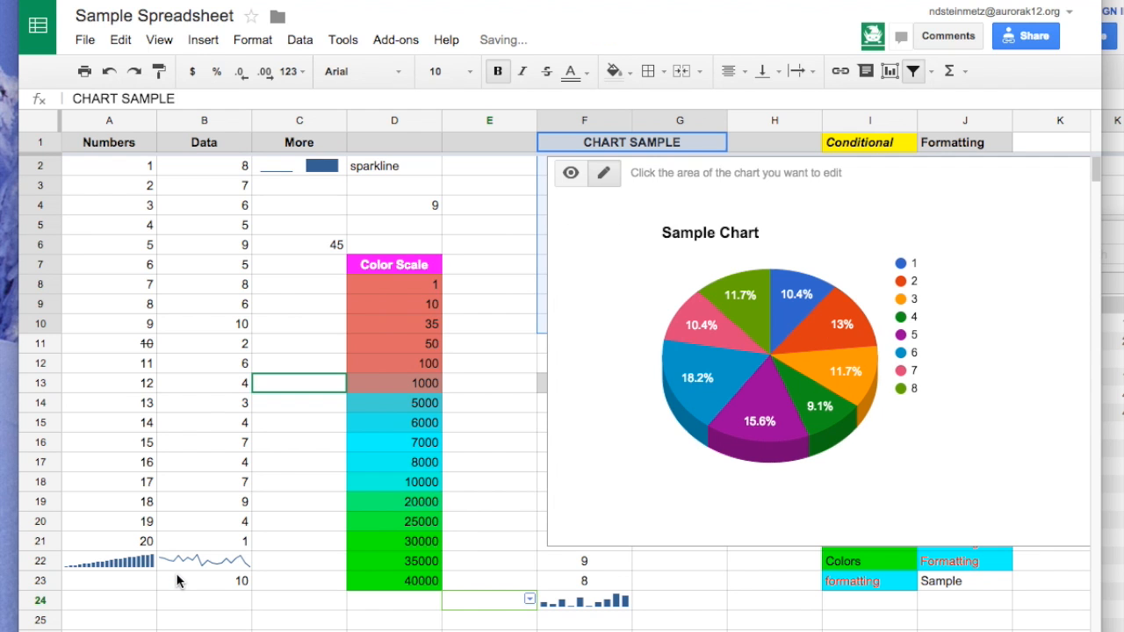
Move the pie chart below the data so it starts at about row 26 and spans columns A to G.
{"action": "left_click", "coordinate": [913, 181]}
{"action": "left_click_drag", "start_coordinate": [912, 181], "coordinate": [615, 256]}
{"action": "scroll", "coordinate": [747, 240], "scroll_direction": "down", "scroll_amount": 3}
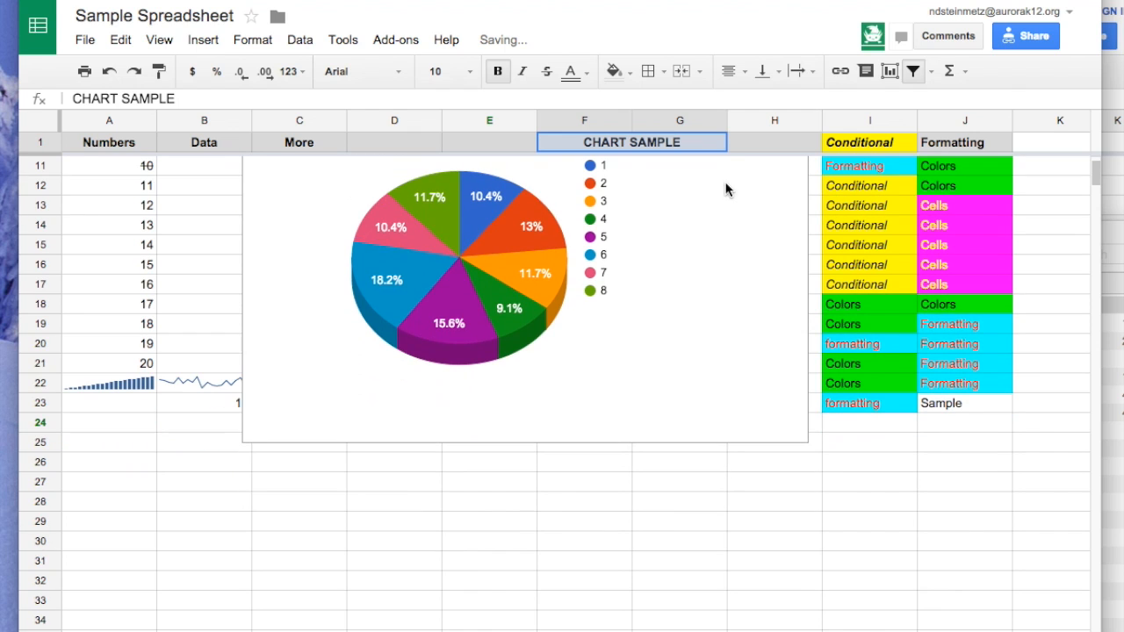
{"action": "scroll", "coordinate": [694, 214], "scroll_direction": "up", "scroll_amount": 2}
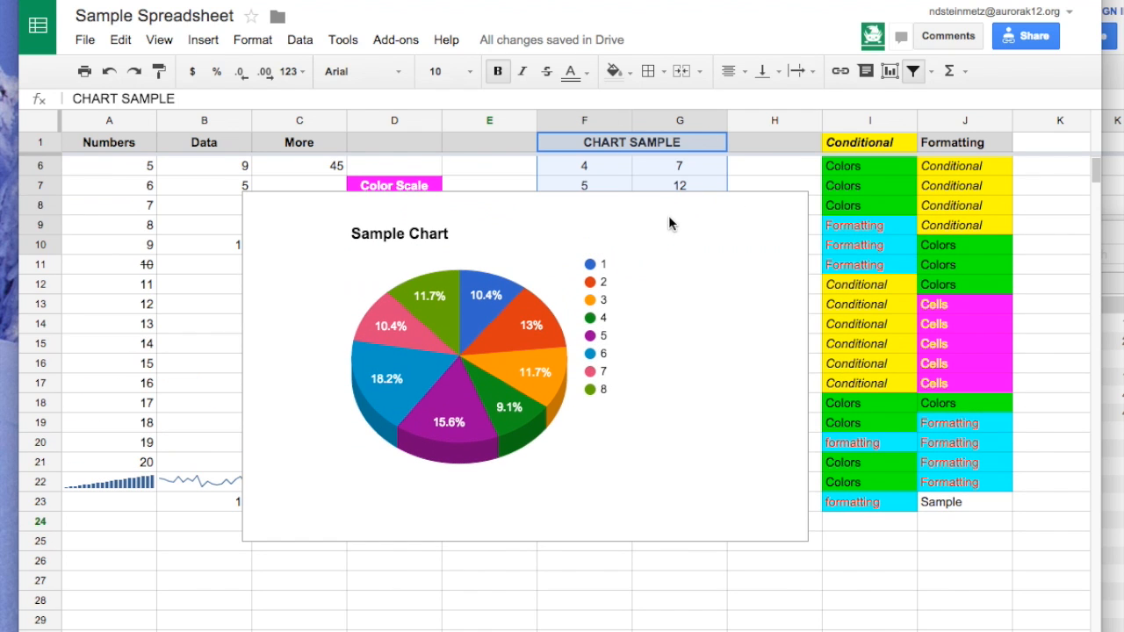
{"action": "left_click", "coordinate": [602, 195]}
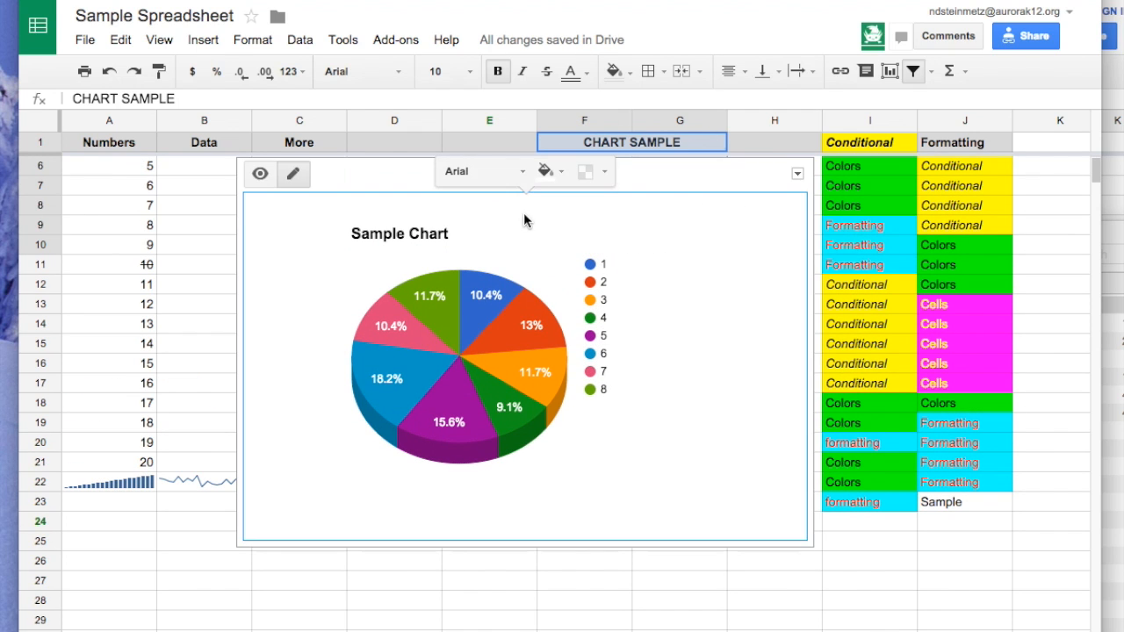
{"action": "left_click", "coordinate": [395, 176]}
{"action": "left_click_drag", "start_coordinate": [396, 176], "coordinate": [390, 507]}
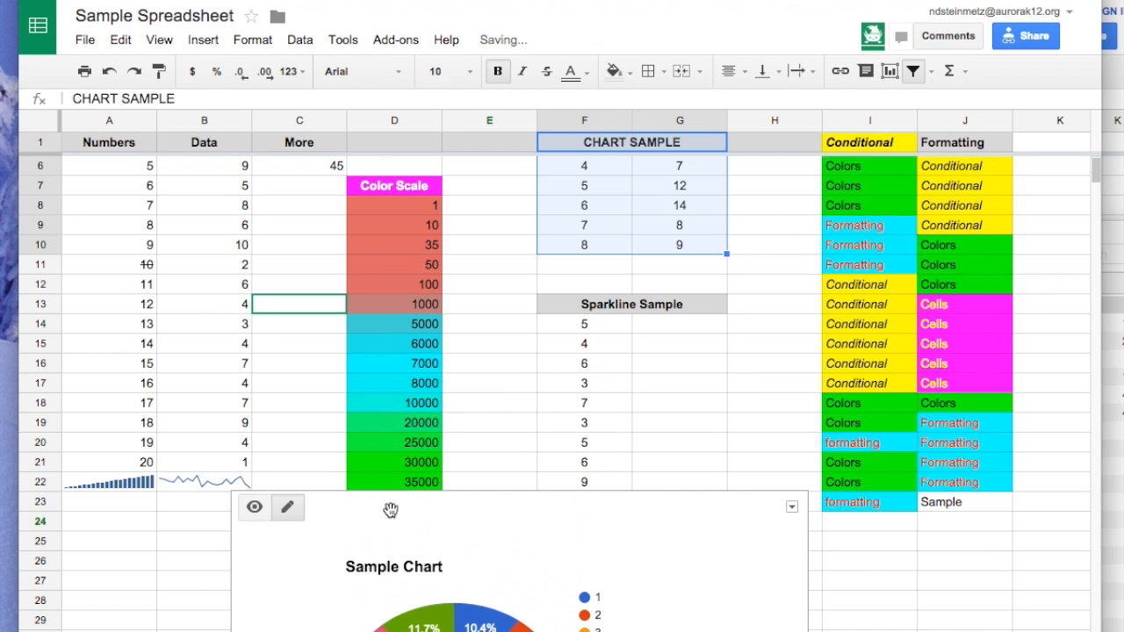
{"action": "scroll", "coordinate": [451, 466], "scroll_direction": "down", "scroll_amount": 5}
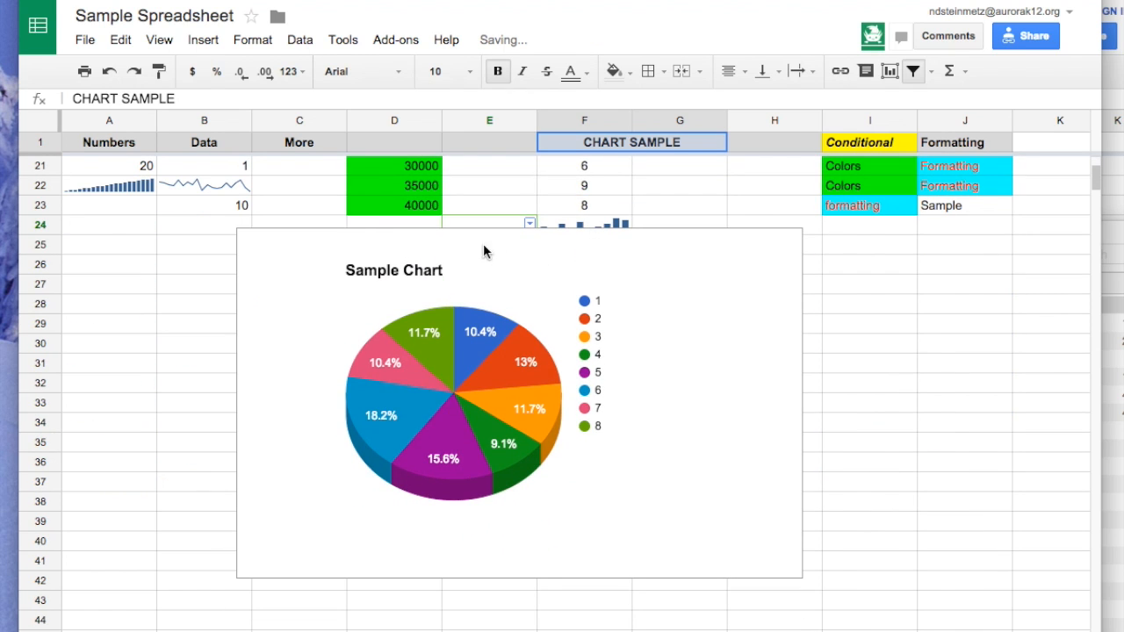
{"action": "left_click", "coordinate": [471, 275]}
{"action": "left_click", "coordinate": [472, 275]}
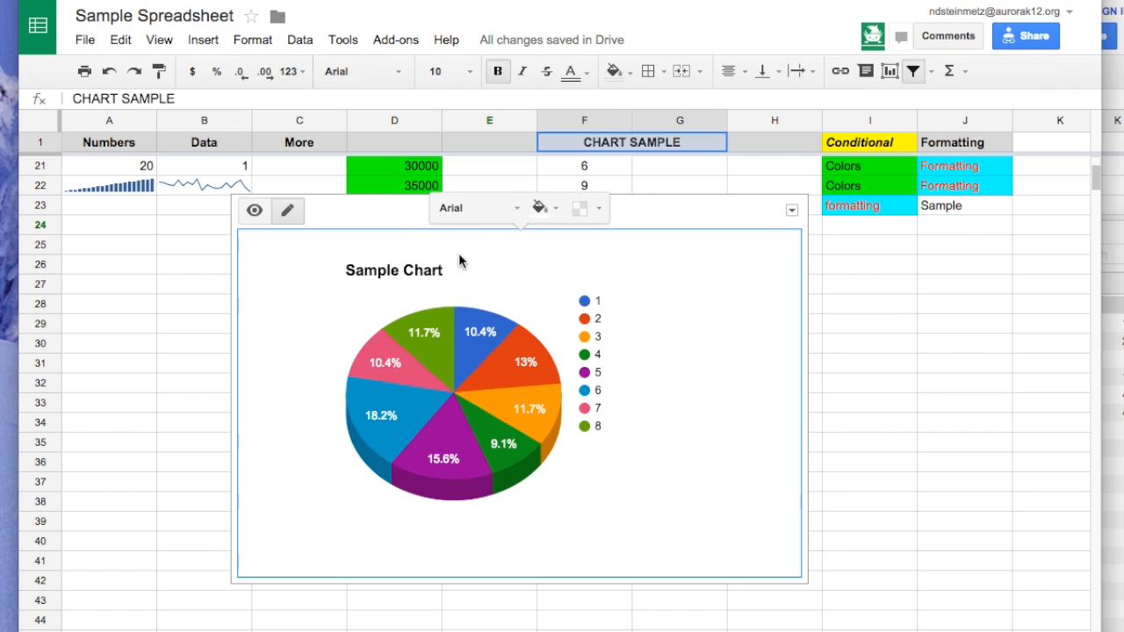
{"action": "left_click_drag", "start_coordinate": [405, 218], "coordinate": [283, 289]}
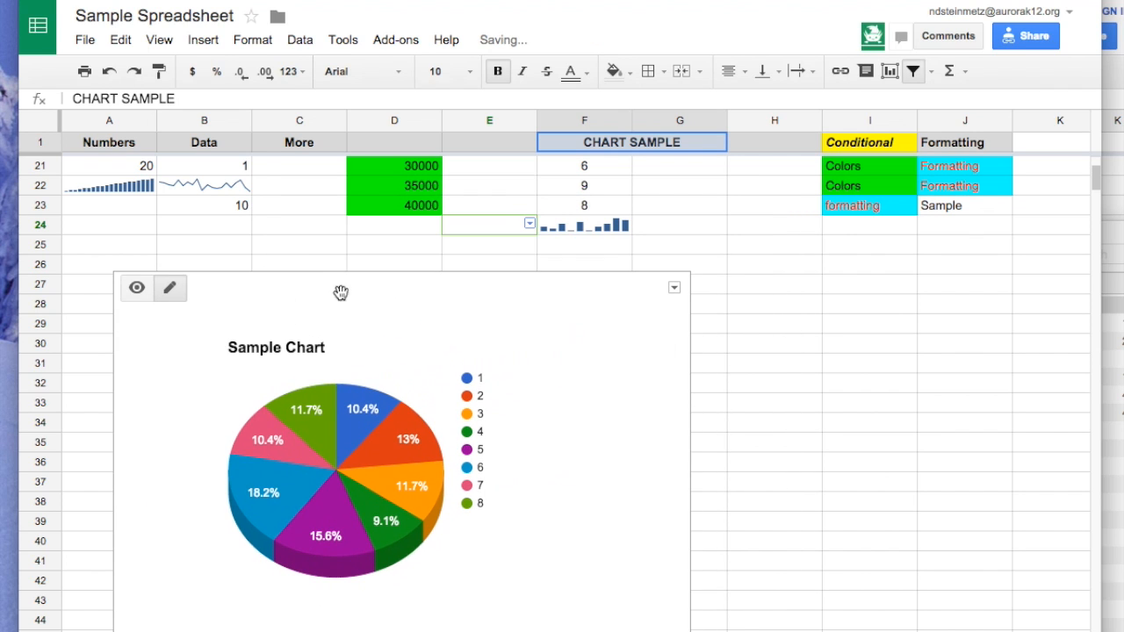
Check the quick-edit options for the chart's title and a slice, and set the legend position to Left.
{"action": "left_click", "coordinate": [169, 290]}
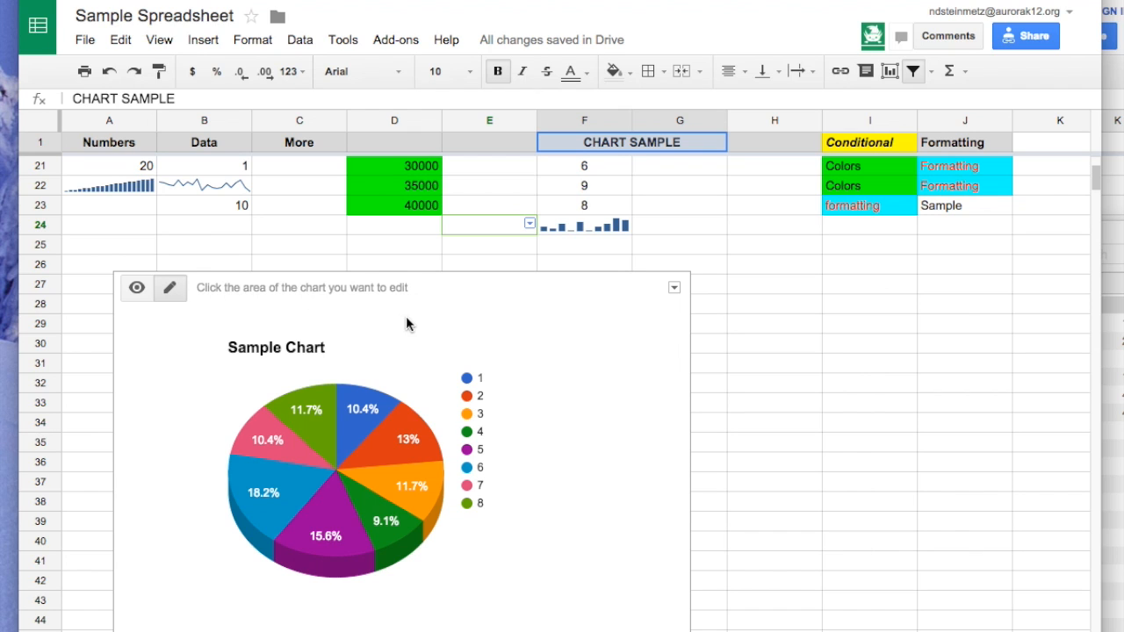
{"action": "left_click", "coordinate": [279, 351]}
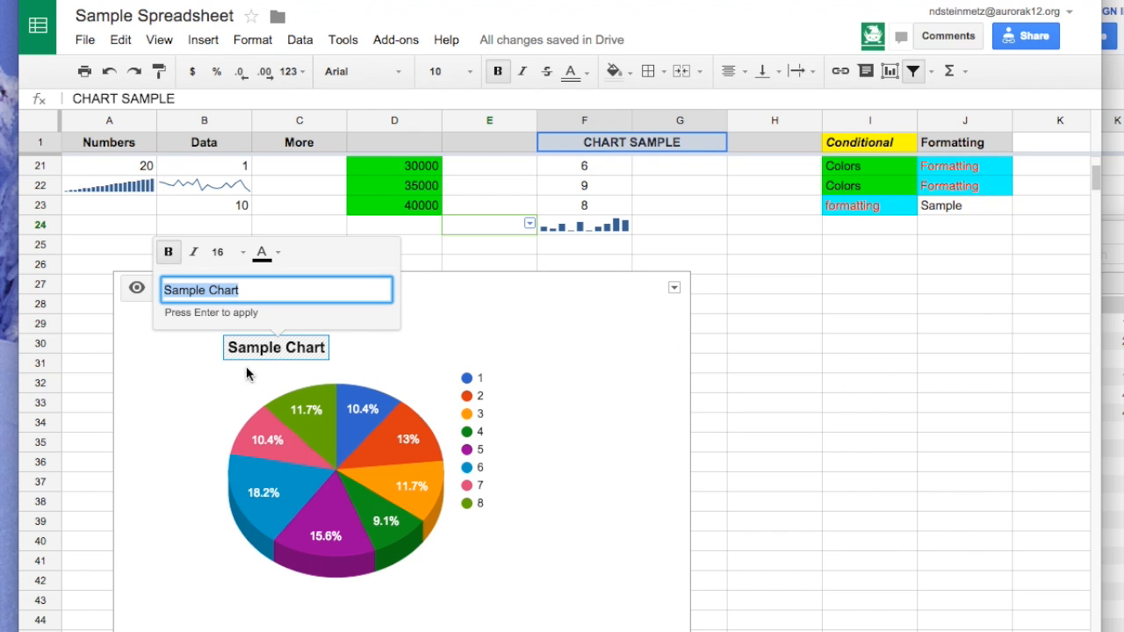
{"action": "left_click", "coordinate": [274, 442]}
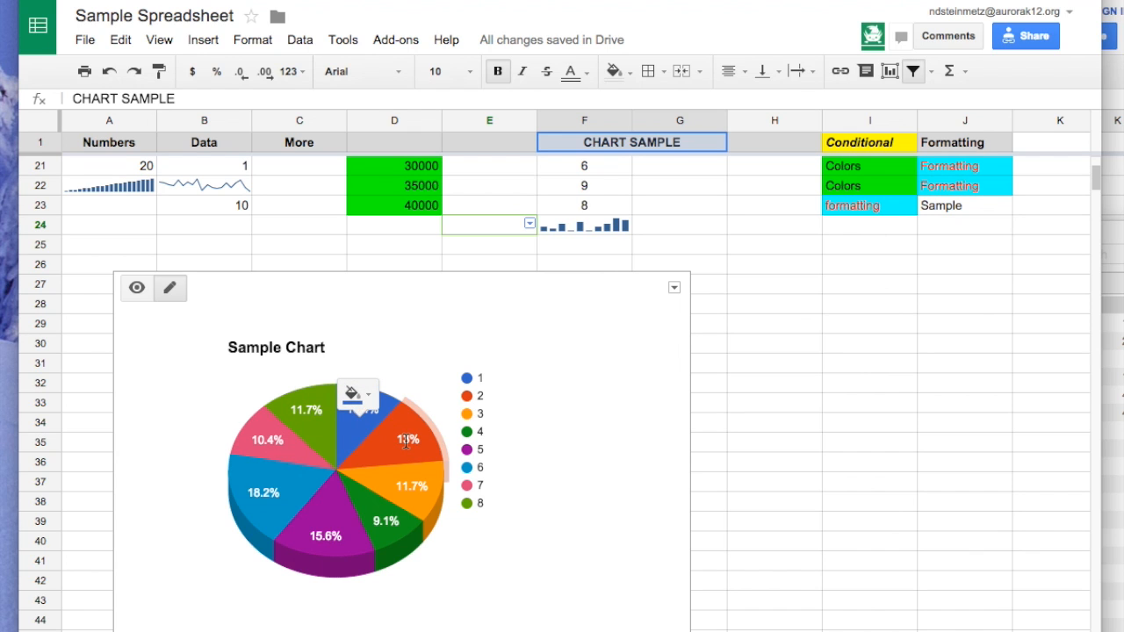
{"action": "left_click", "coordinate": [470, 413]}
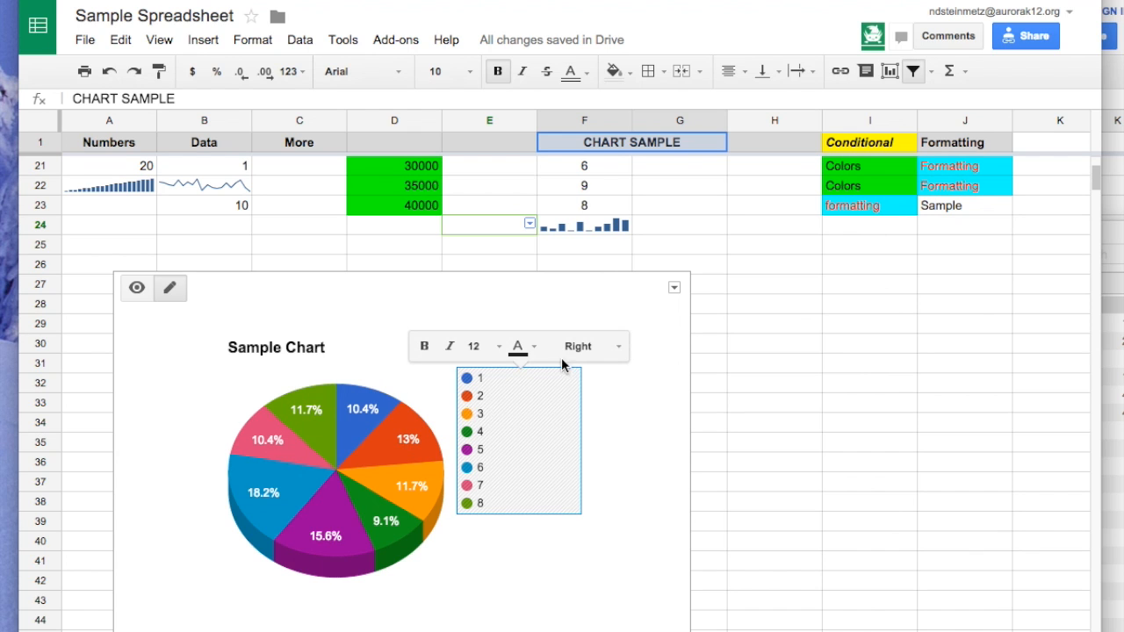
{"action": "left_click", "coordinate": [599, 347]}
{"action": "left_click", "coordinate": [608, 403]}
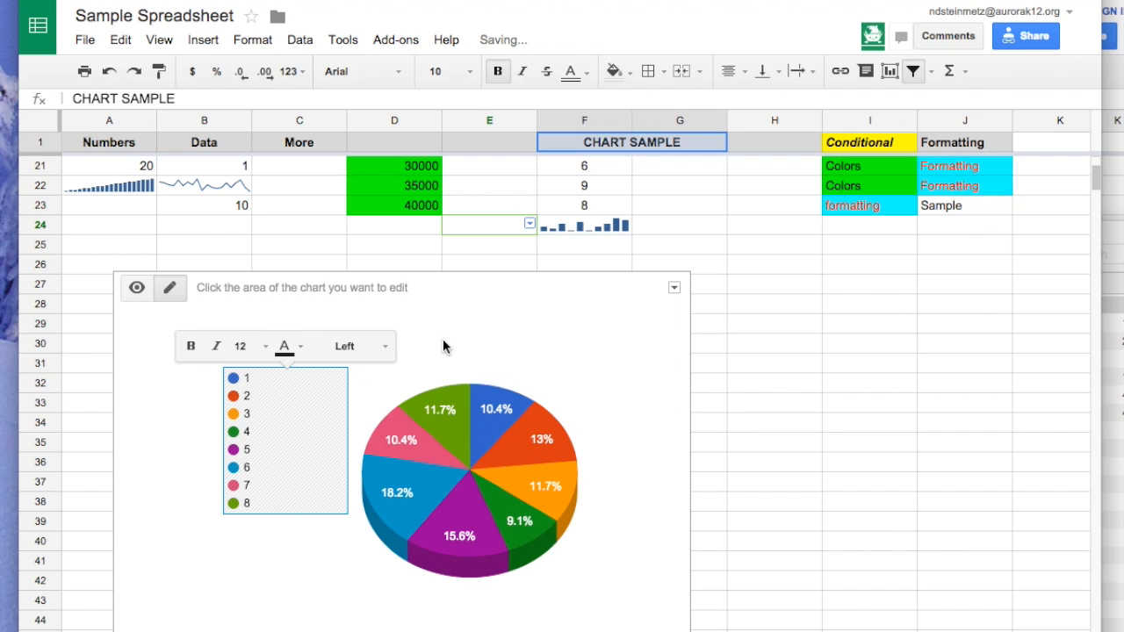
Review the advanced customization settings of the pie chart and close the editor without updating the chart.
{"action": "left_click", "coordinate": [674, 289]}
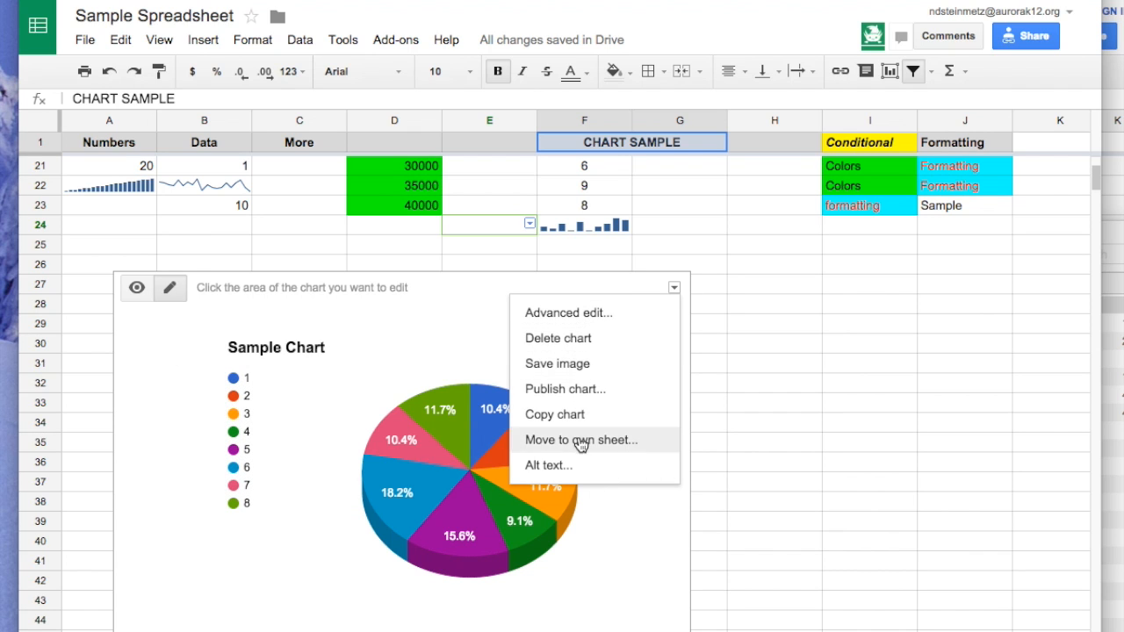
{"action": "left_click", "coordinate": [575, 318]}
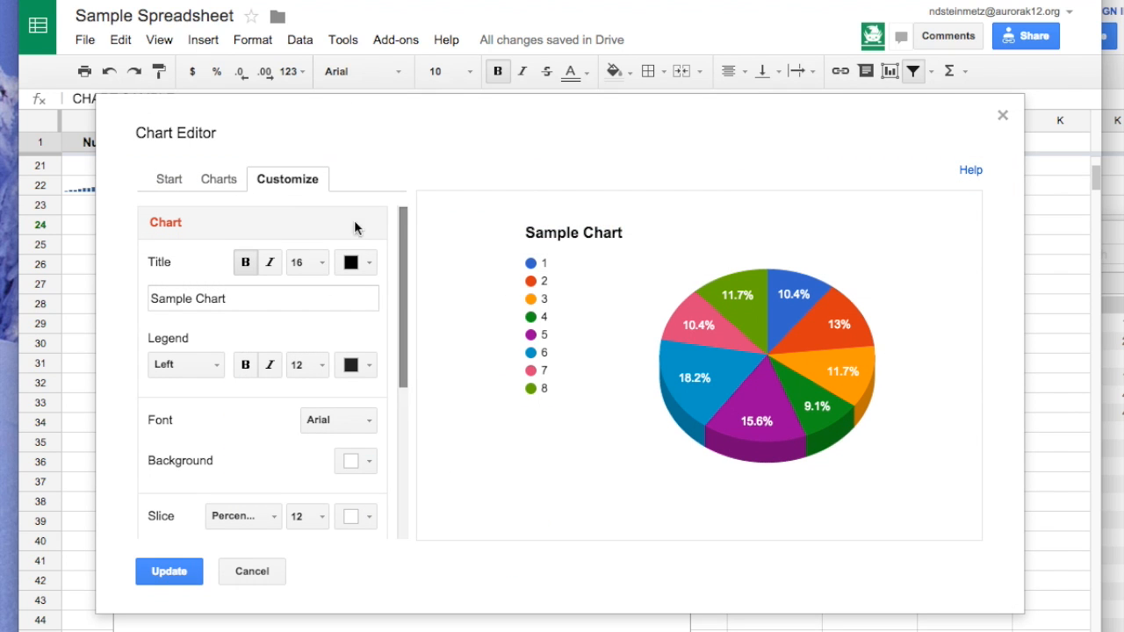
{"action": "left_click", "coordinate": [260, 571]}
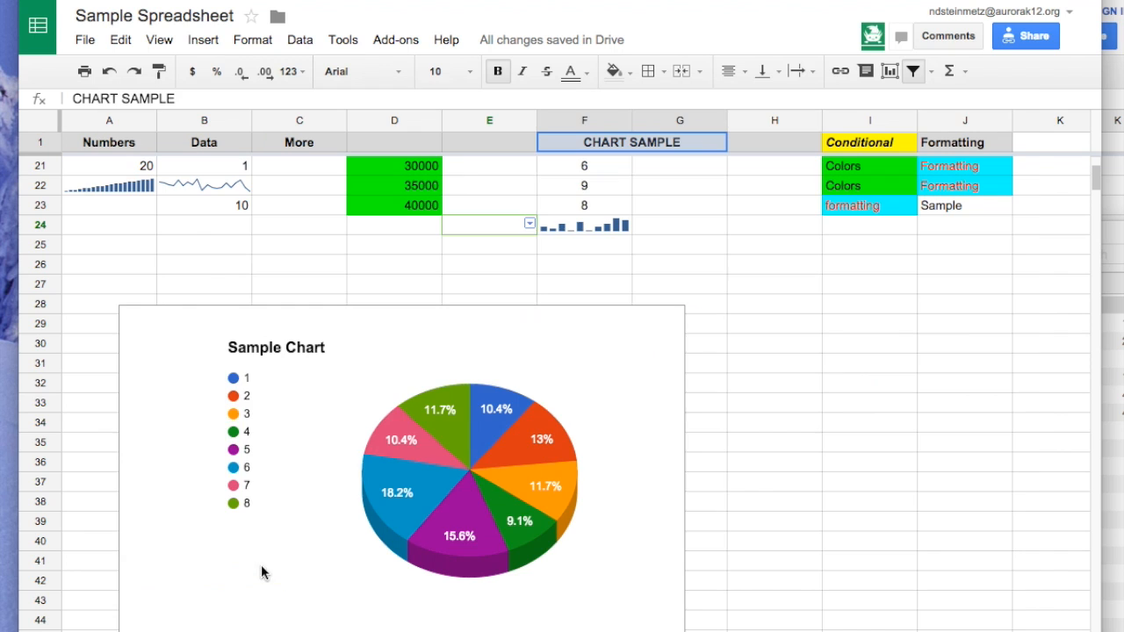
Protect the range A1:B23 with the description "Sample Protection" and save its custom editing permissions.
{"action": "scroll", "coordinate": [840, 345], "scroll_direction": "up", "scroll_amount": 10}
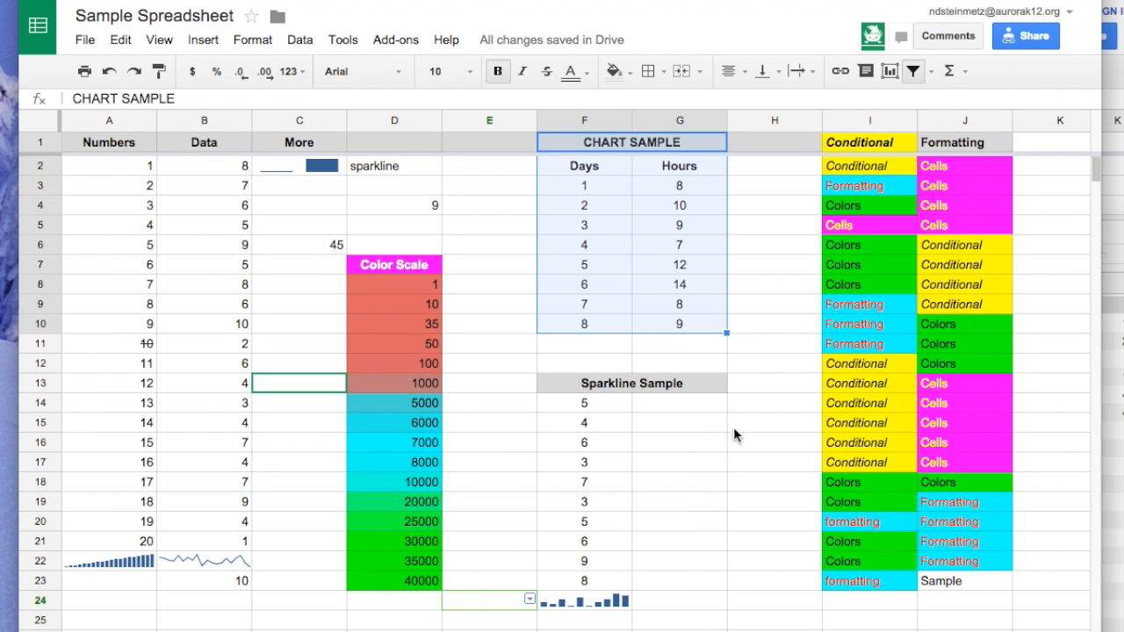
{"action": "left_click", "coordinate": [731, 460]}
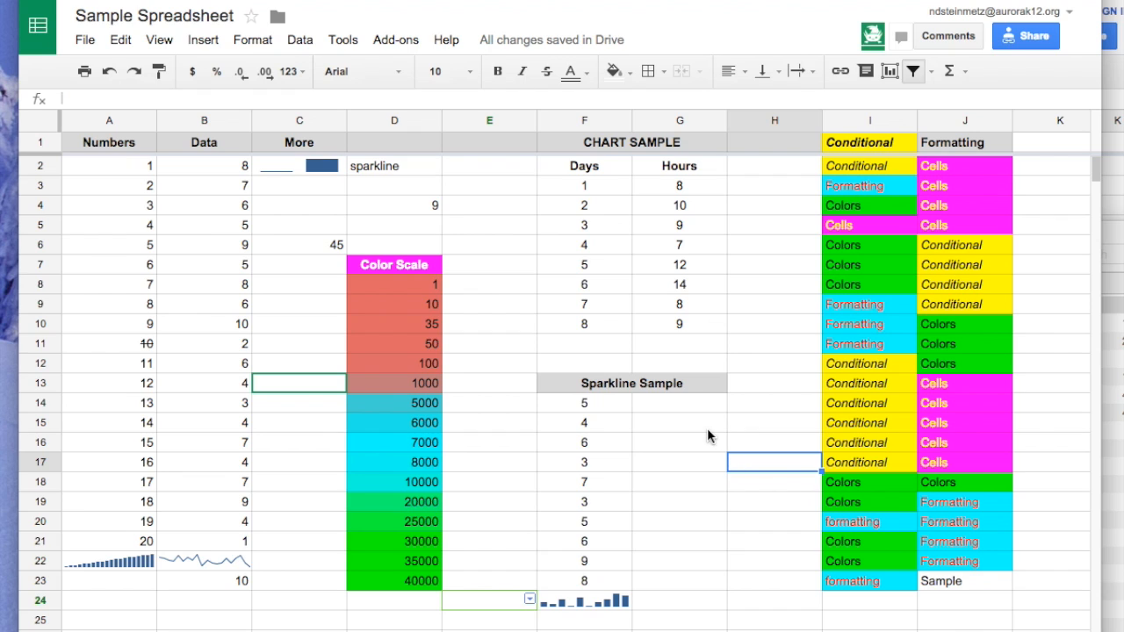
{"action": "left_click", "coordinate": [98, 166]}
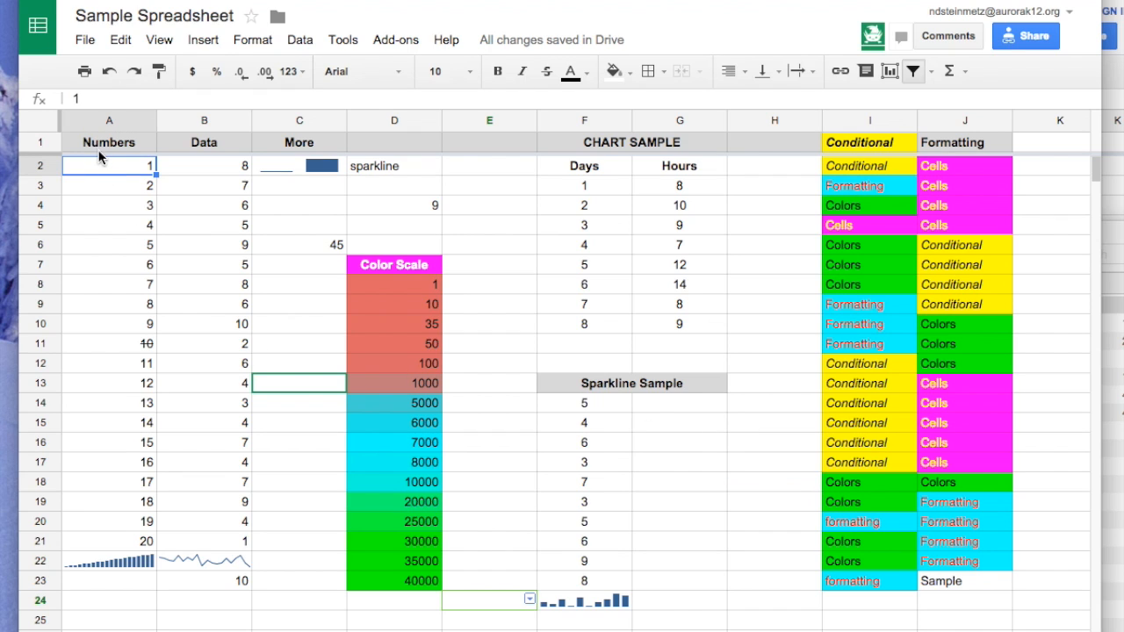
{"action": "left_click_drag", "start_coordinate": [98, 149], "coordinate": [215, 580]}
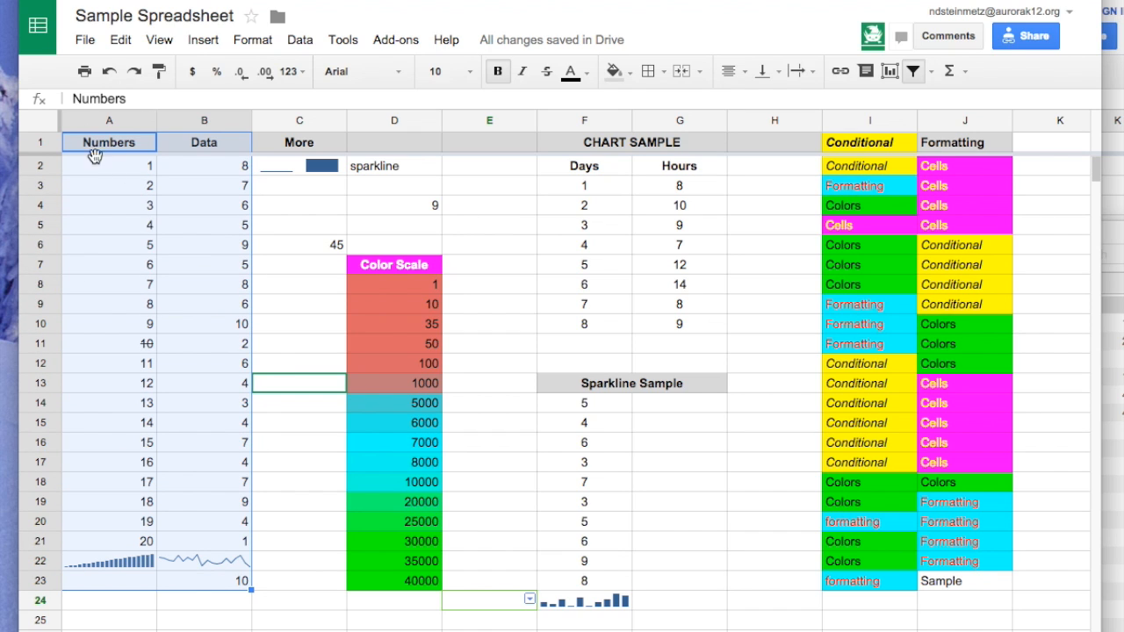
{"action": "left_click", "coordinate": [301, 39]}
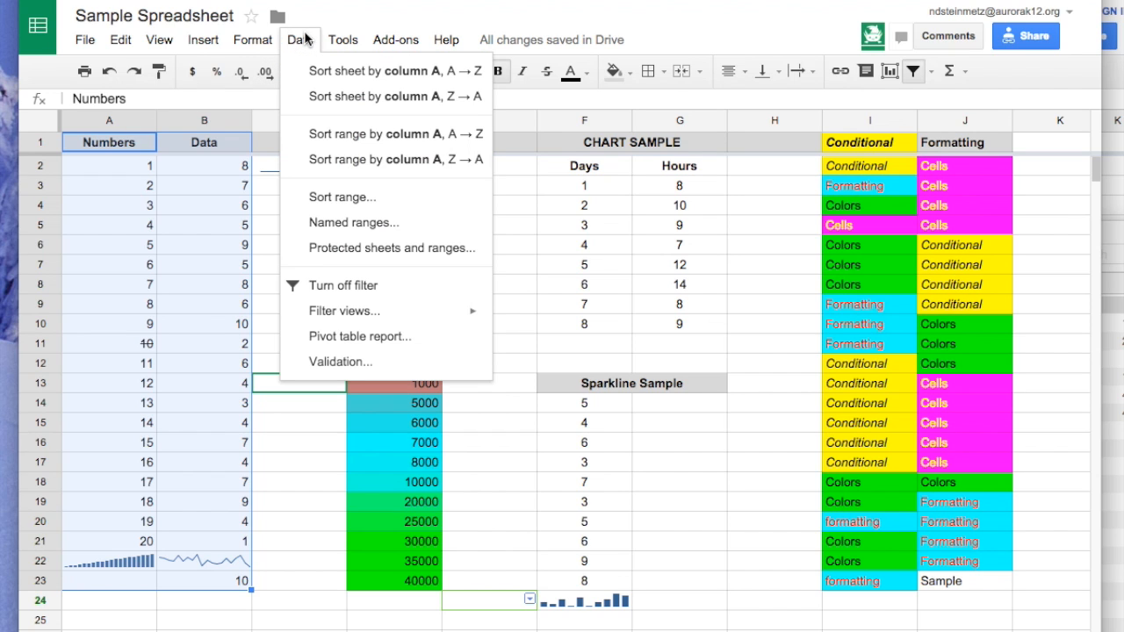
{"action": "left_click", "coordinate": [339, 248]}
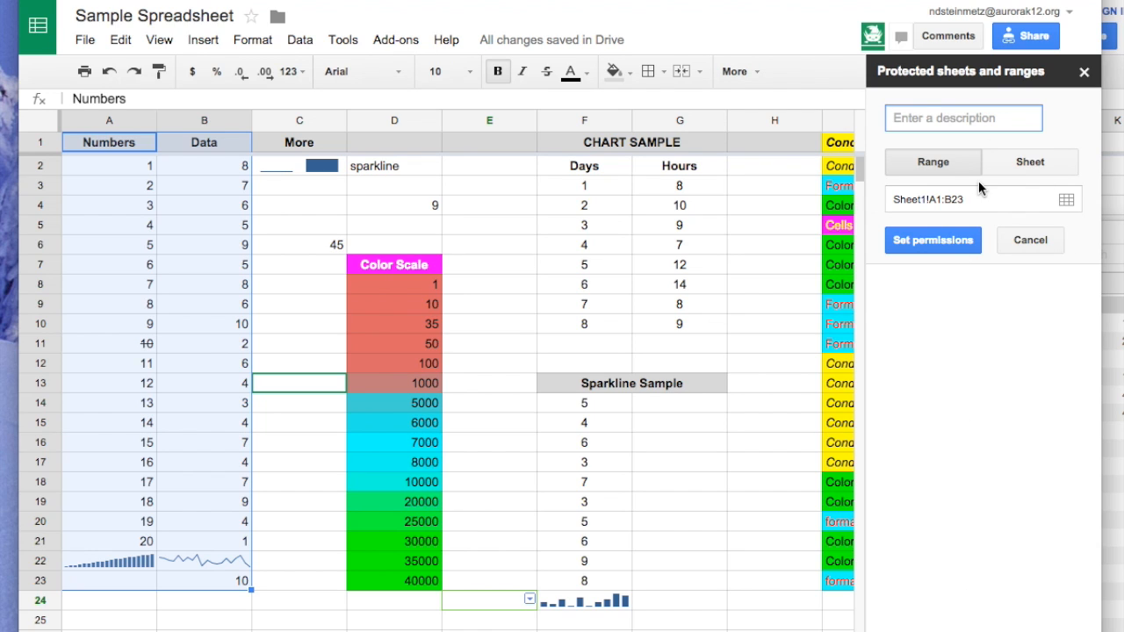
{"action": "type", "text": "Sample Protection"}
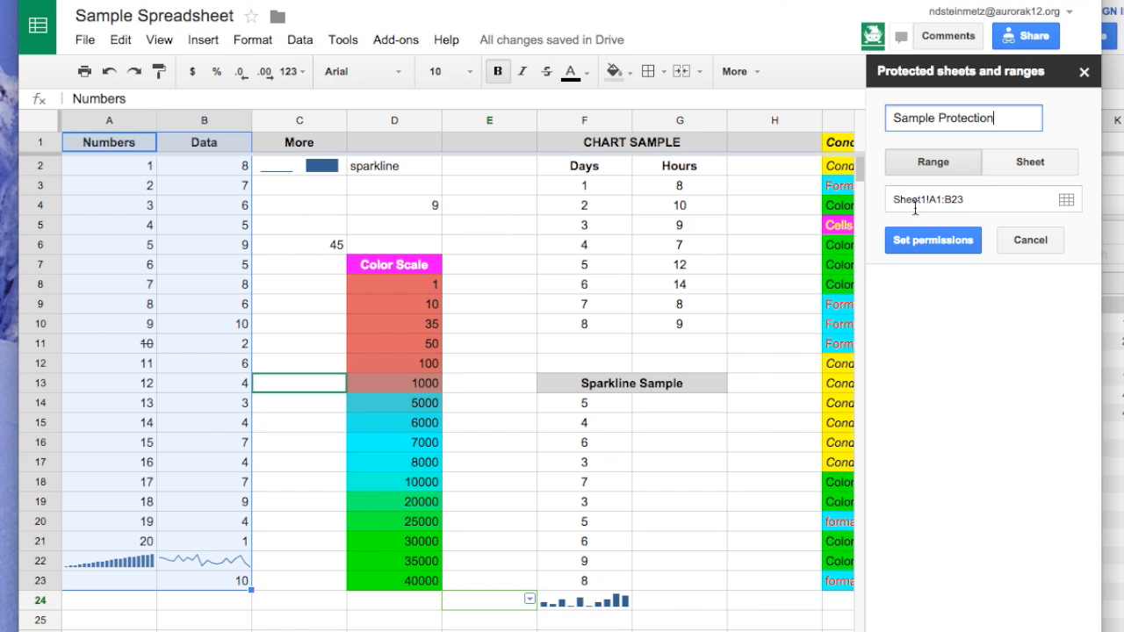
{"action": "left_click", "coordinate": [951, 248]}
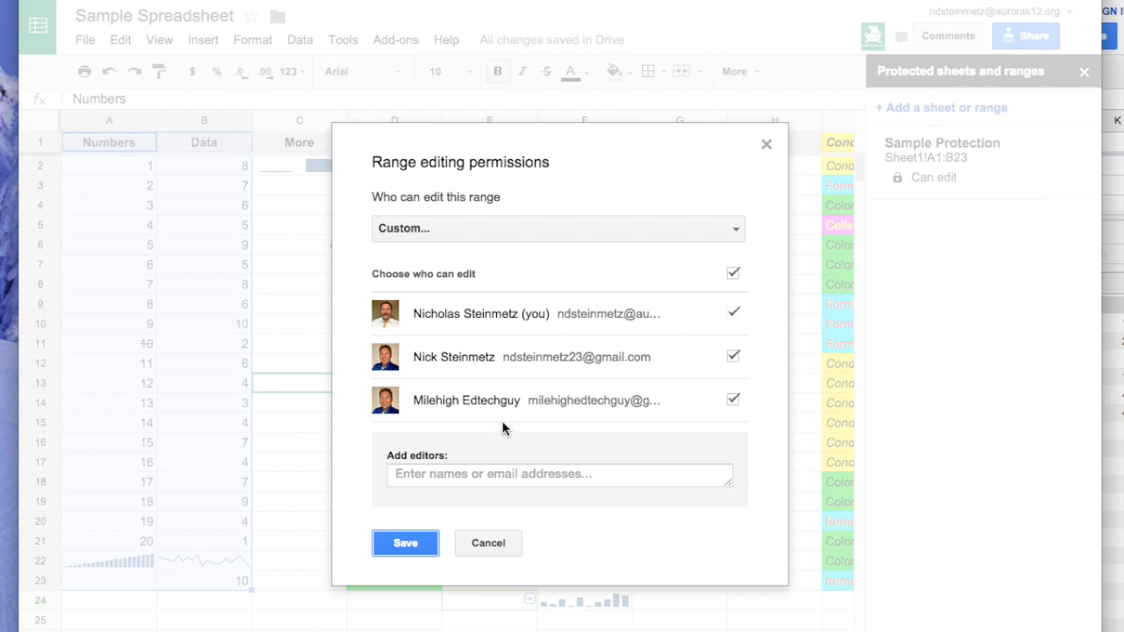
{"action": "left_click", "coordinate": [405, 542]}
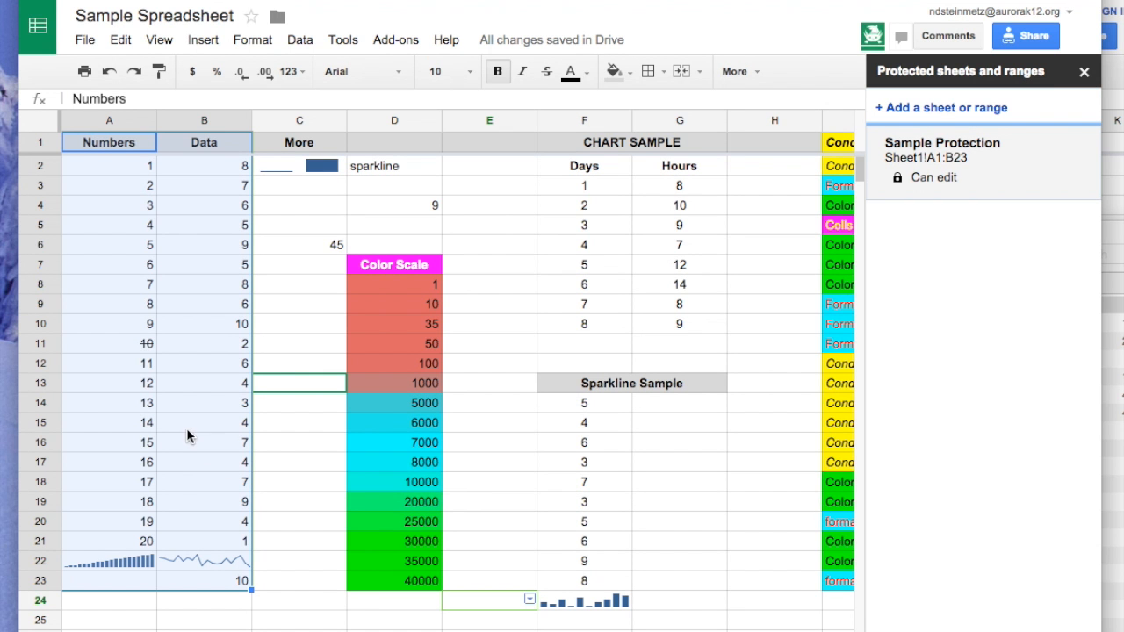
In the signed-out copy of the spreadsheet, enter "Edit cell" in C9 and try to edit protected cell B9.
{"action": "left_click", "coordinate": [290, 466]}
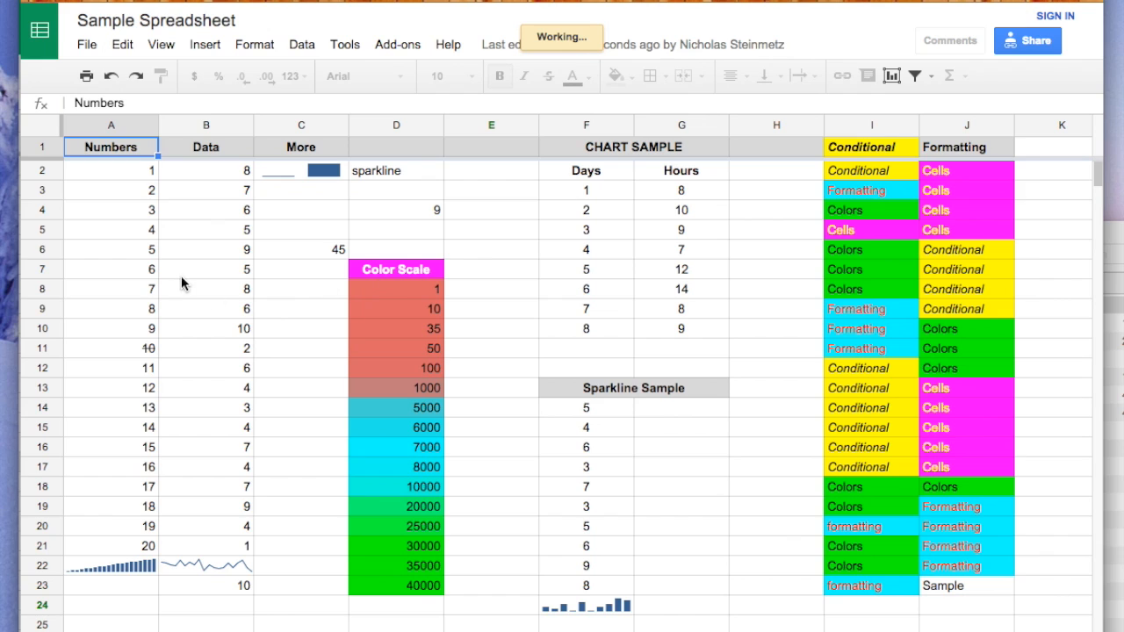
{"action": "left_click", "coordinate": [279, 308]}
{"action": "type", "text": "Edit cell"}
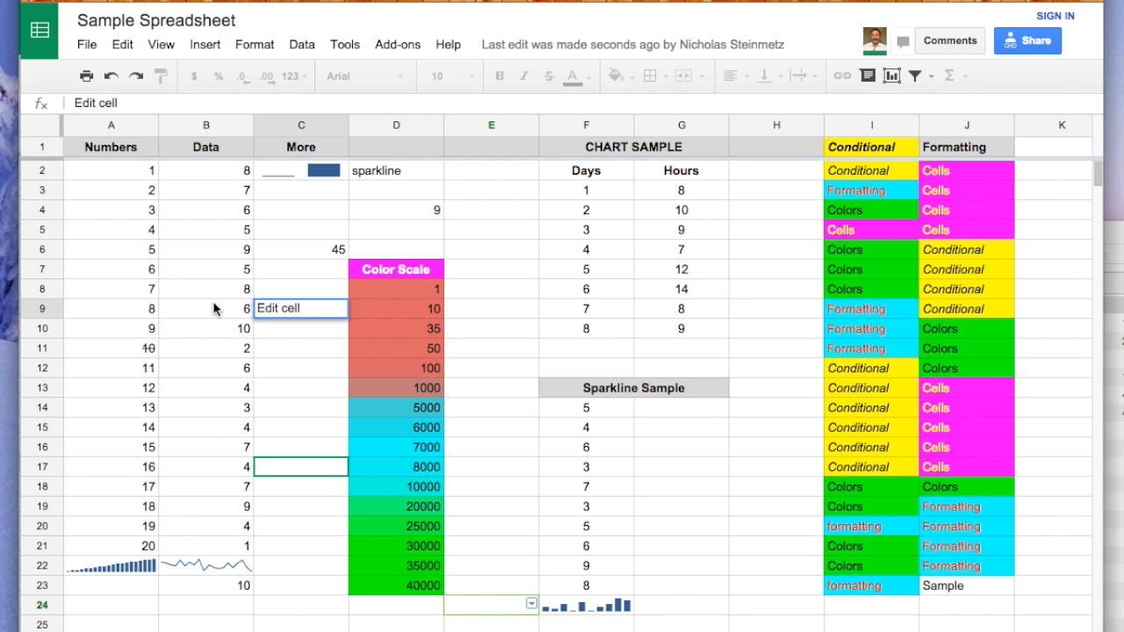
{"action": "left_click", "coordinate": [214, 308]}
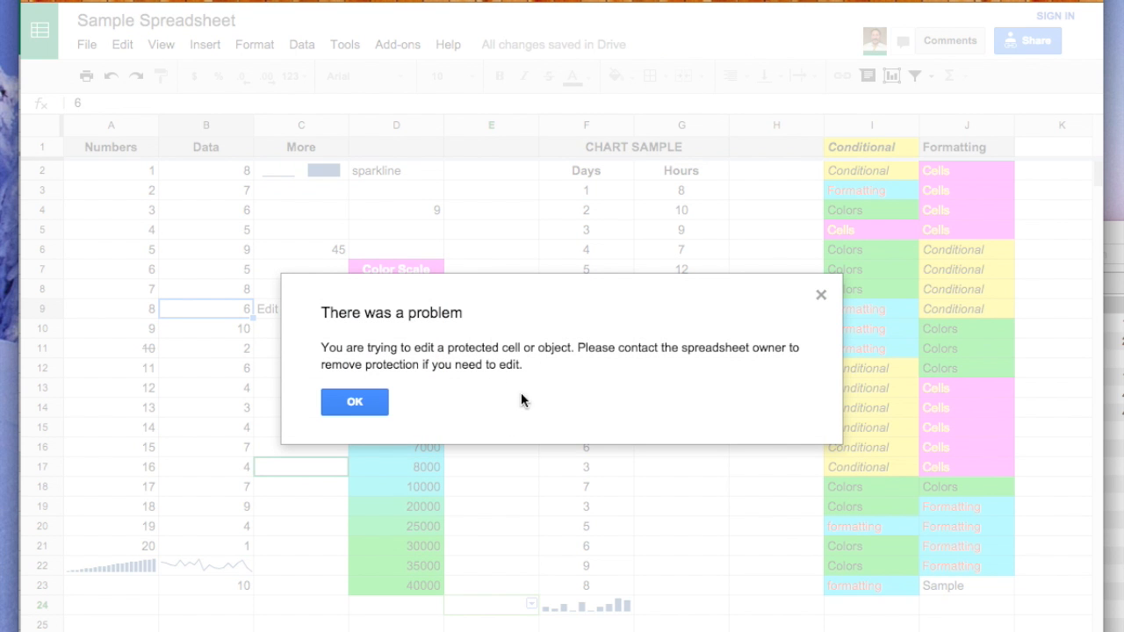
{"action": "left_click", "coordinate": [354, 402]}
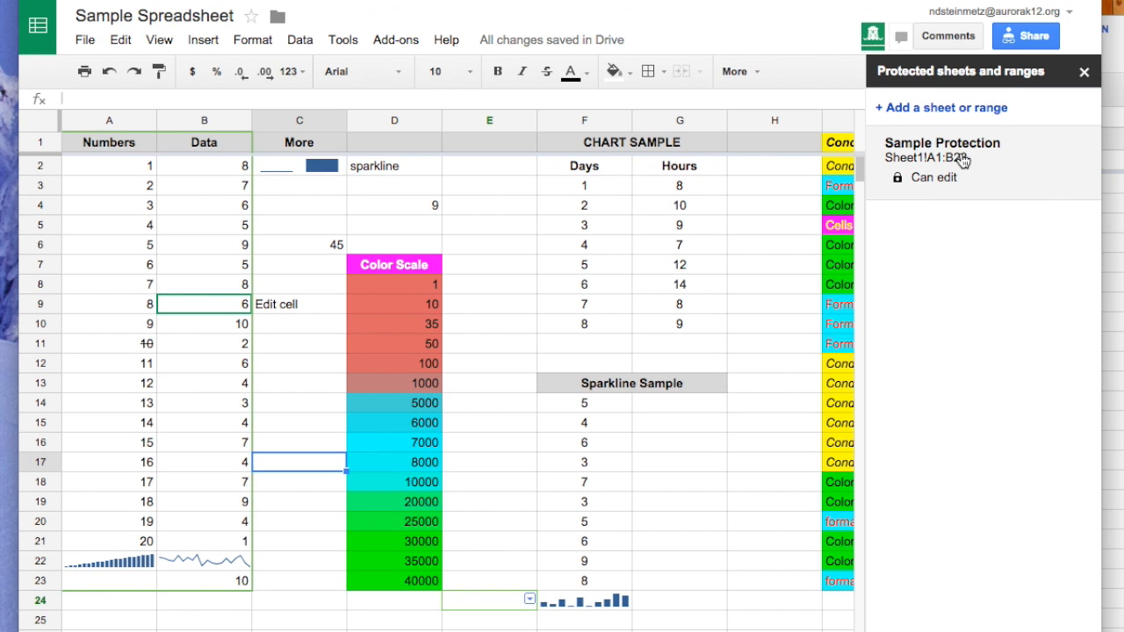
Check the whole-sheet protection options for Sheet1, including the exception for certain cells, and leave without adding a protection.
{"action": "left_click", "coordinate": [968, 109]}
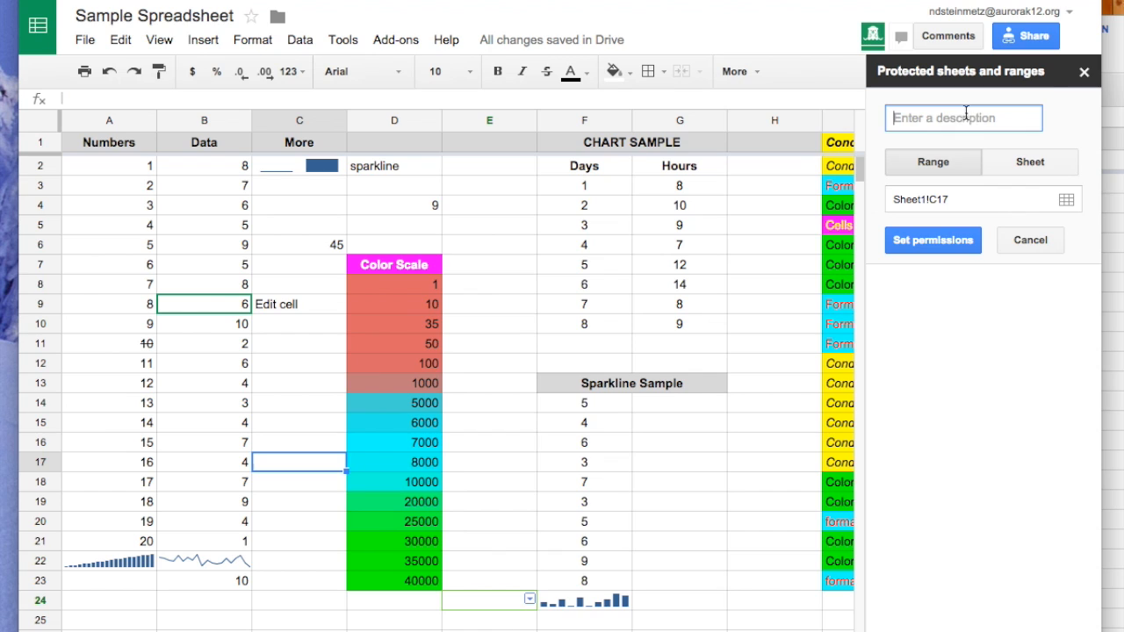
{"action": "left_click", "coordinate": [1029, 162]}
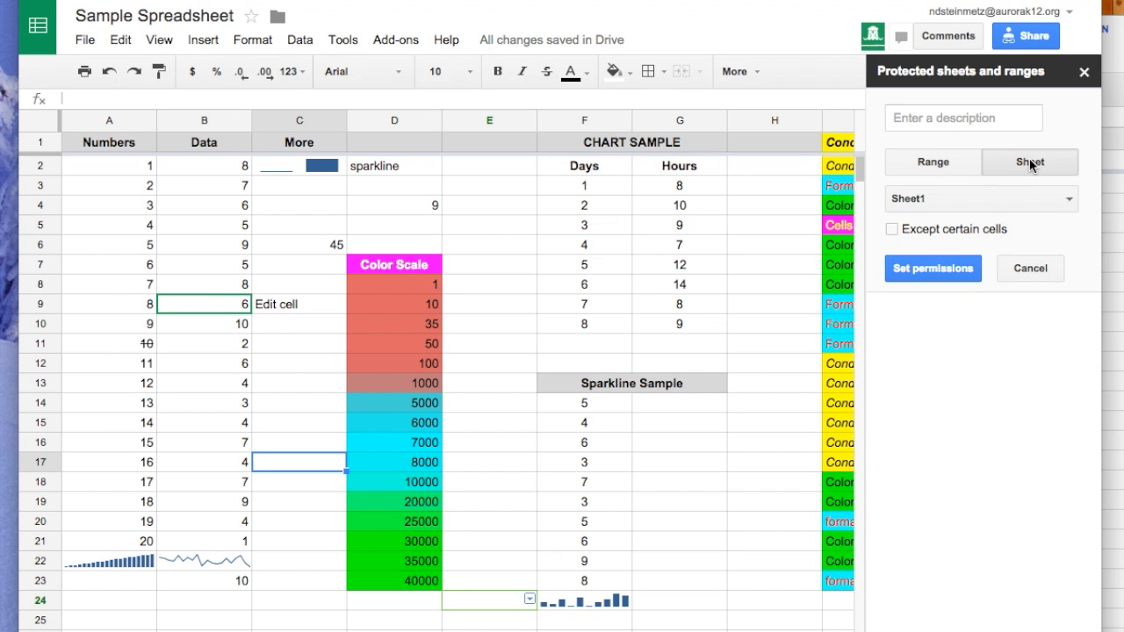
{"action": "left_click", "coordinate": [891, 229]}
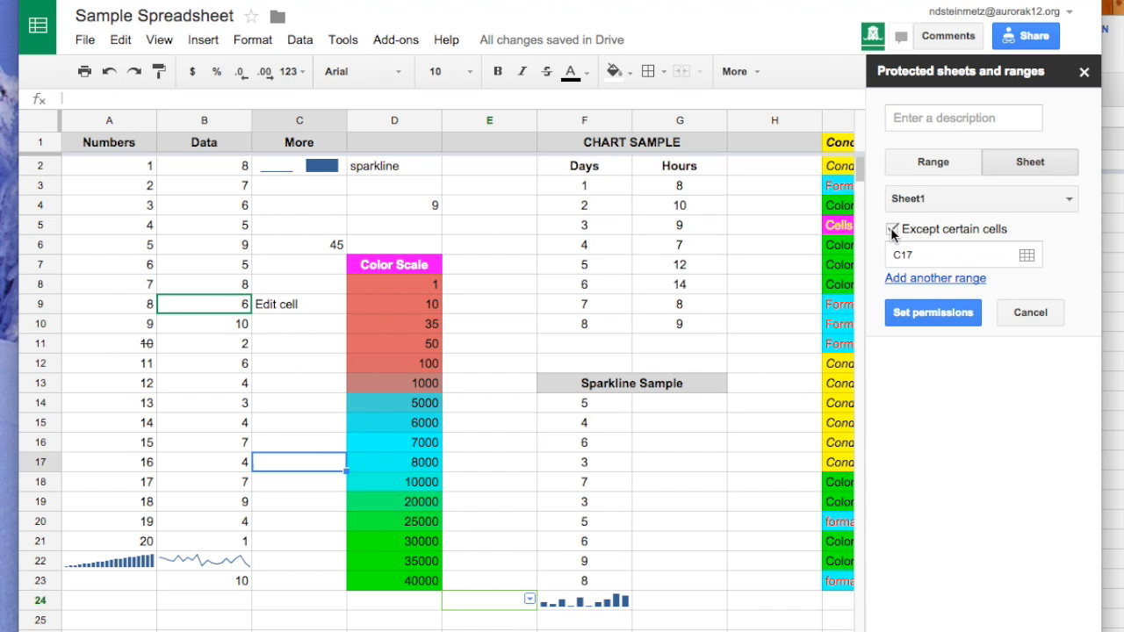
{"action": "left_click", "coordinate": [890, 227]}
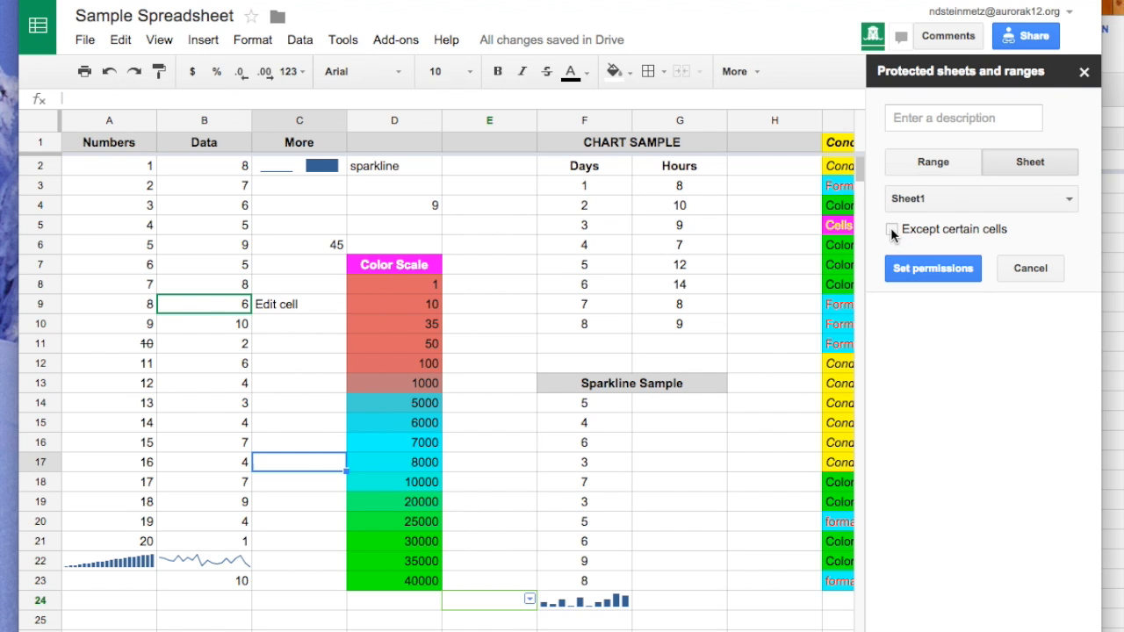
{"action": "left_click", "coordinate": [1084, 74]}
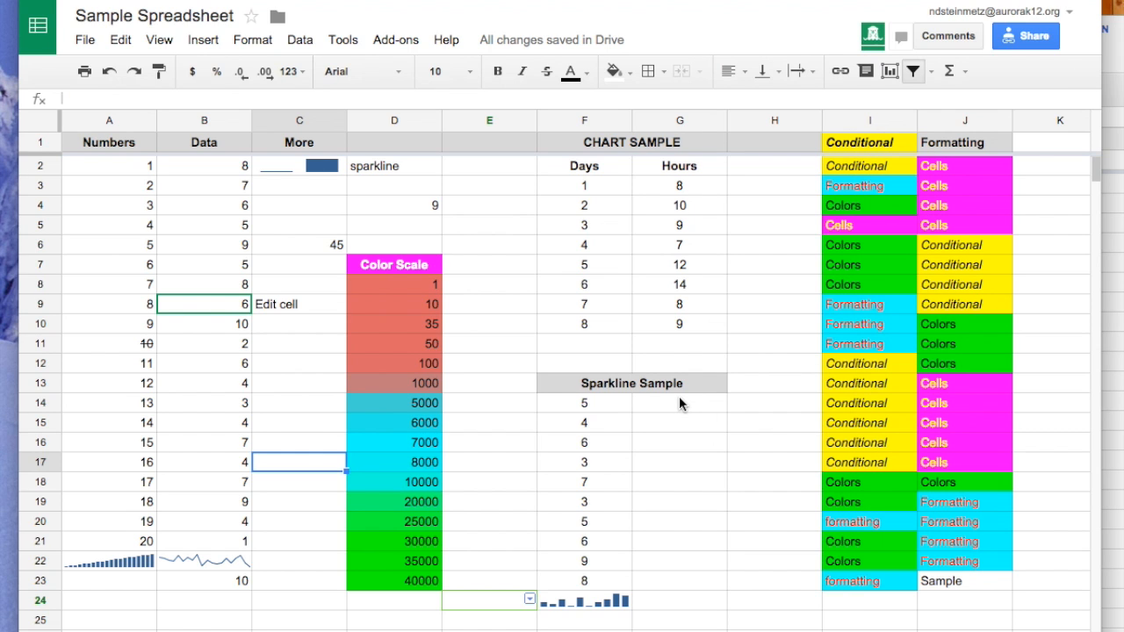